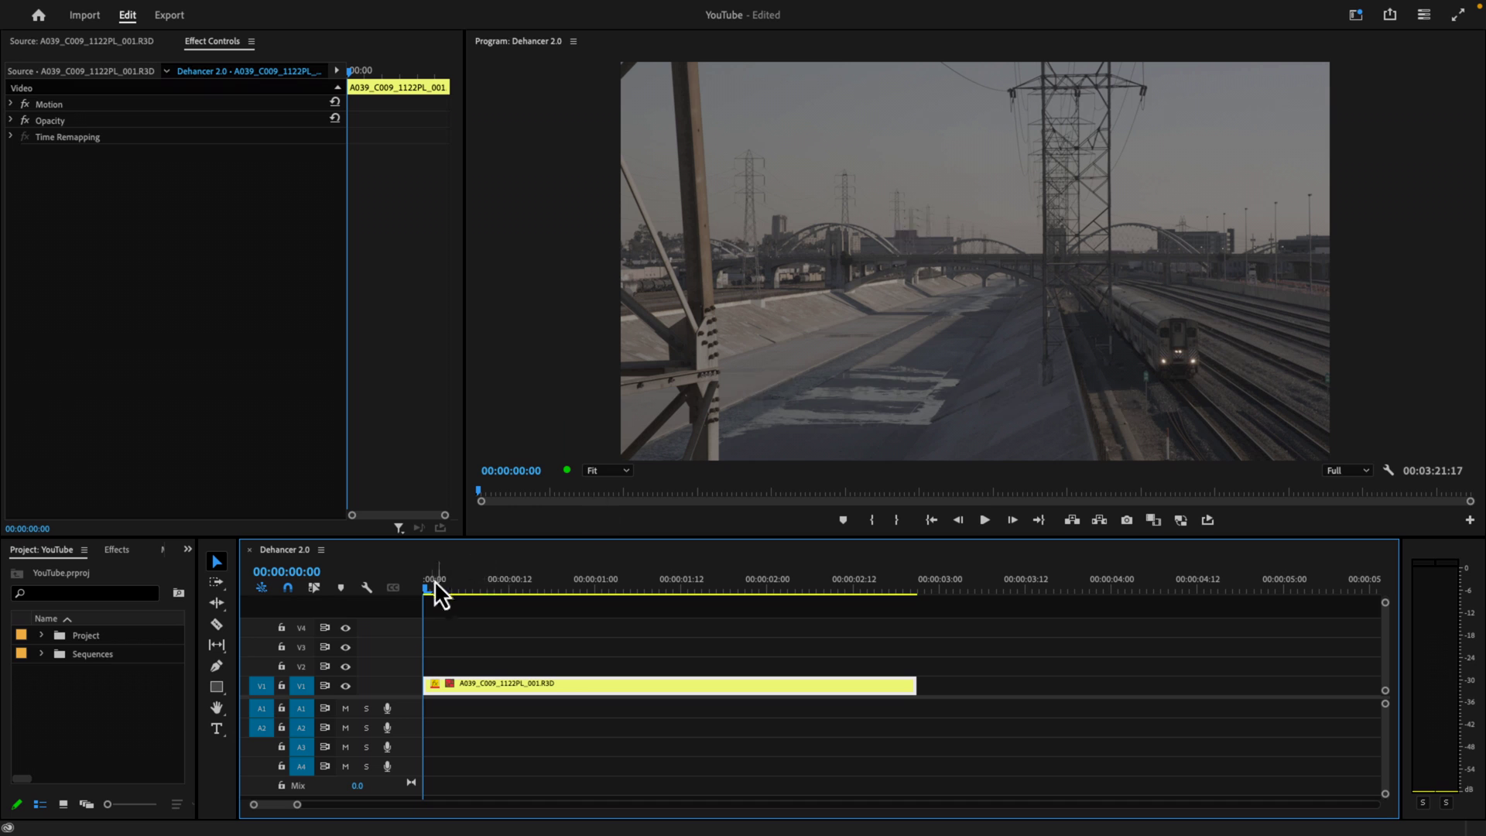
Preview the RED train clip, enable Dehancer Pro v2.0 on the Source clip and expand it.
mouse_move(426, 595)
mouse_down()
mouse_move(869, 596)
mouse_move(706, 577)
mouse_move(425, 588)
mouse_up()
click(117, 72)
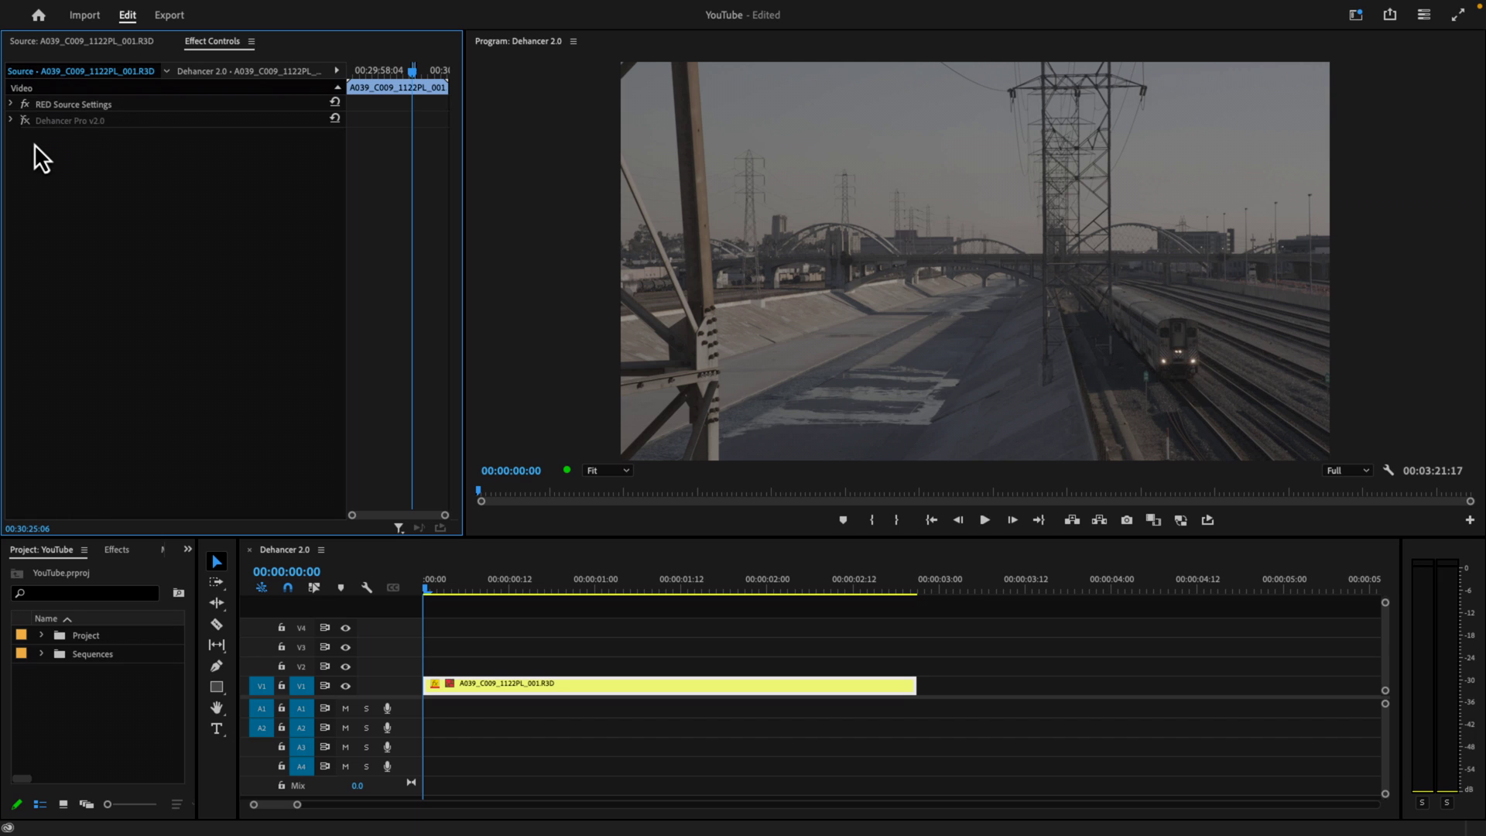
click(26, 122)
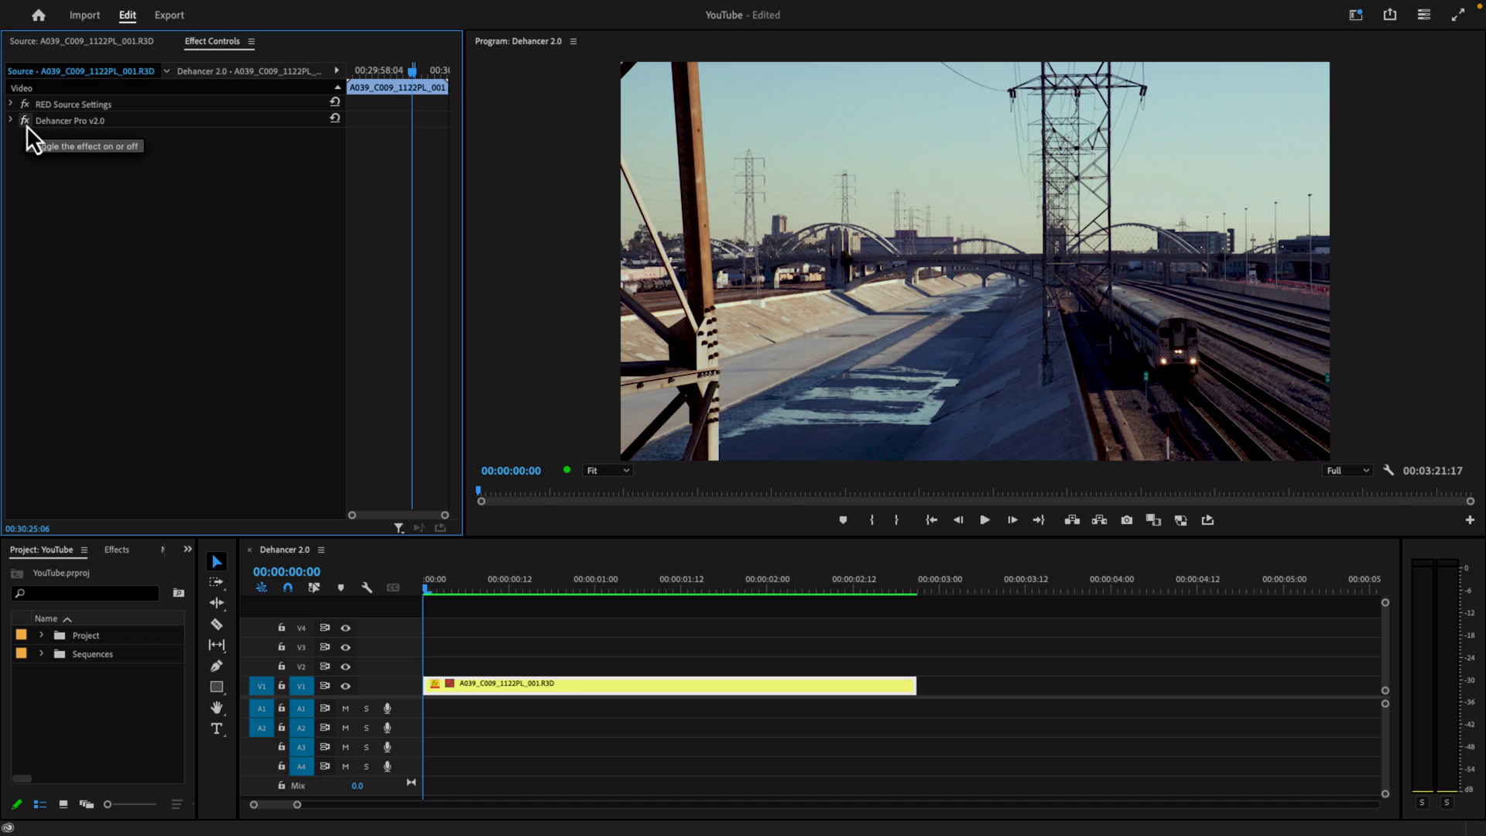
click(12, 120)
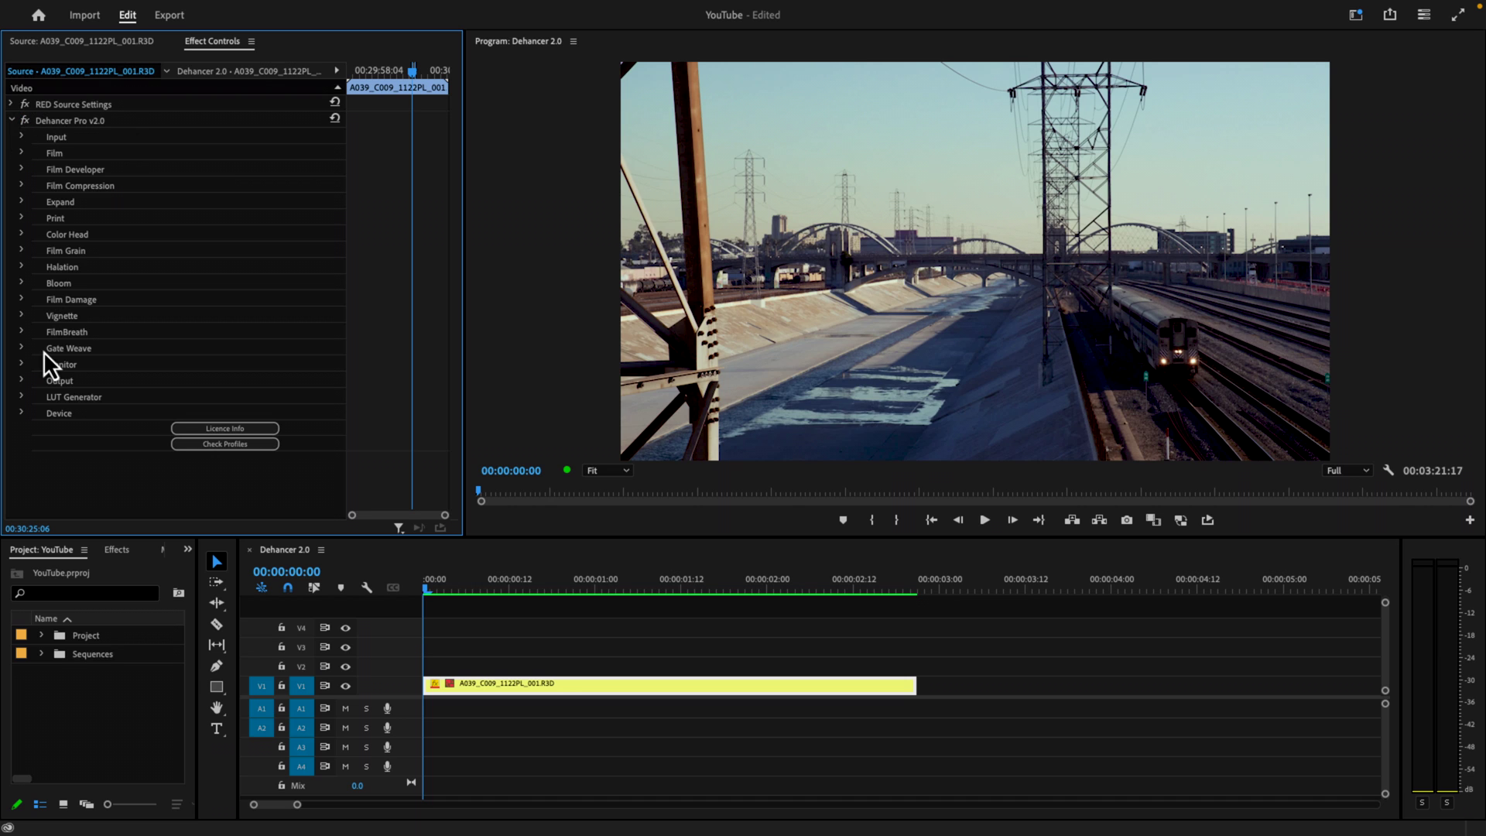
click(22, 413)
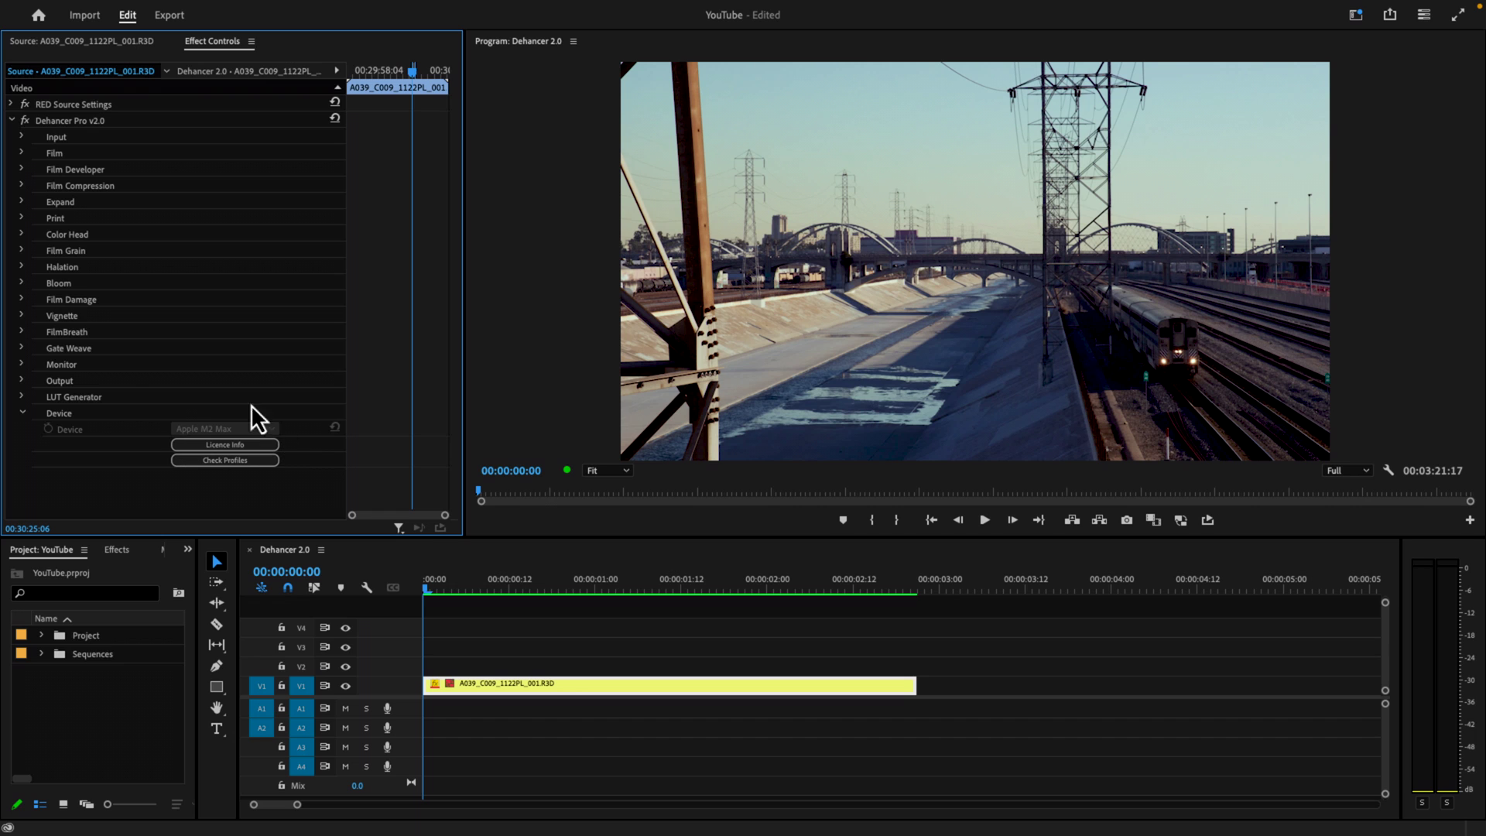
Keep the Input camera profile at RED Komodo 6K and expand the film settings.
click(23, 137)
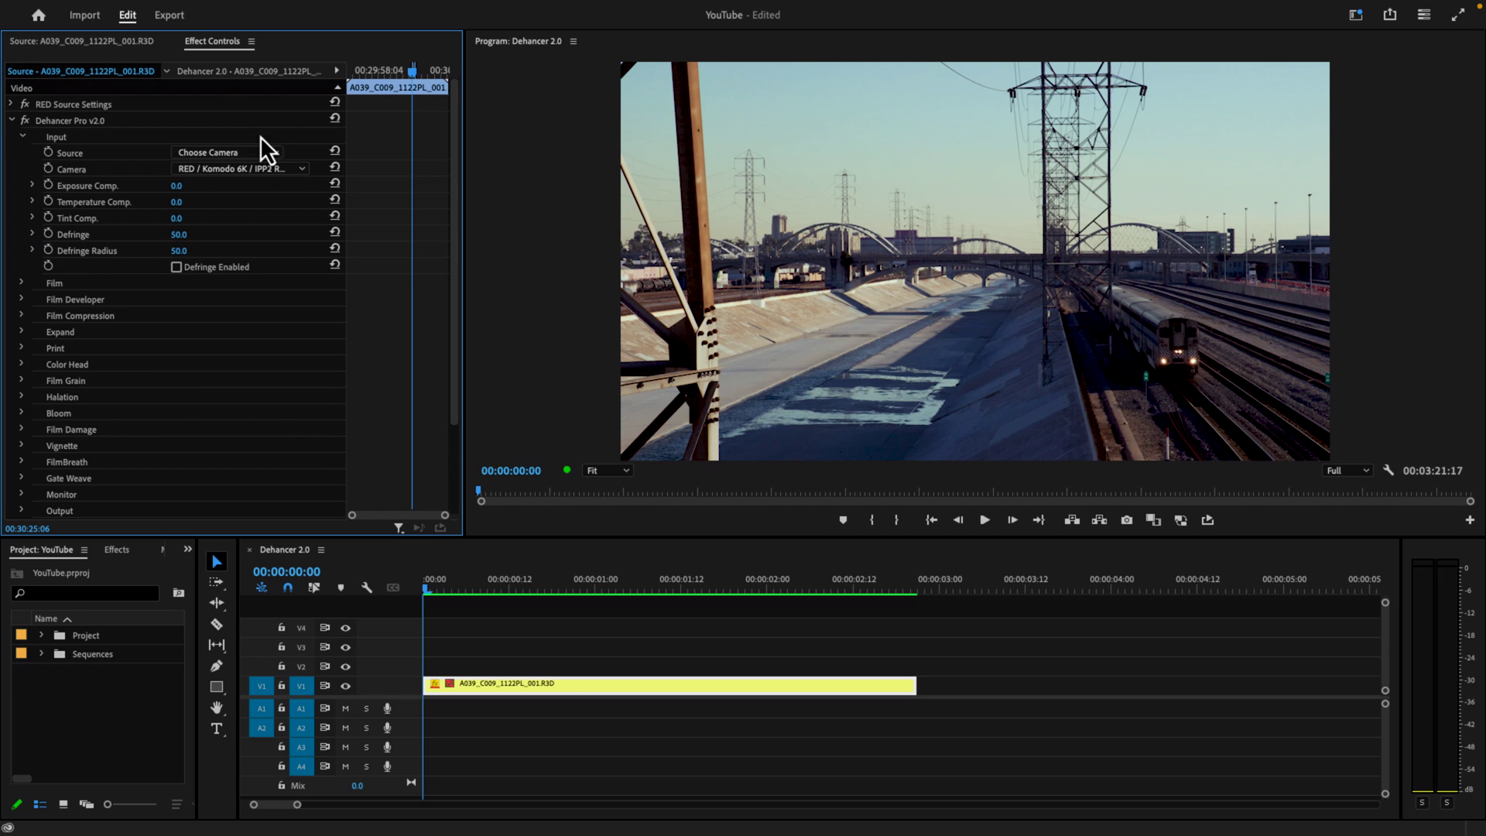
click(300, 169)
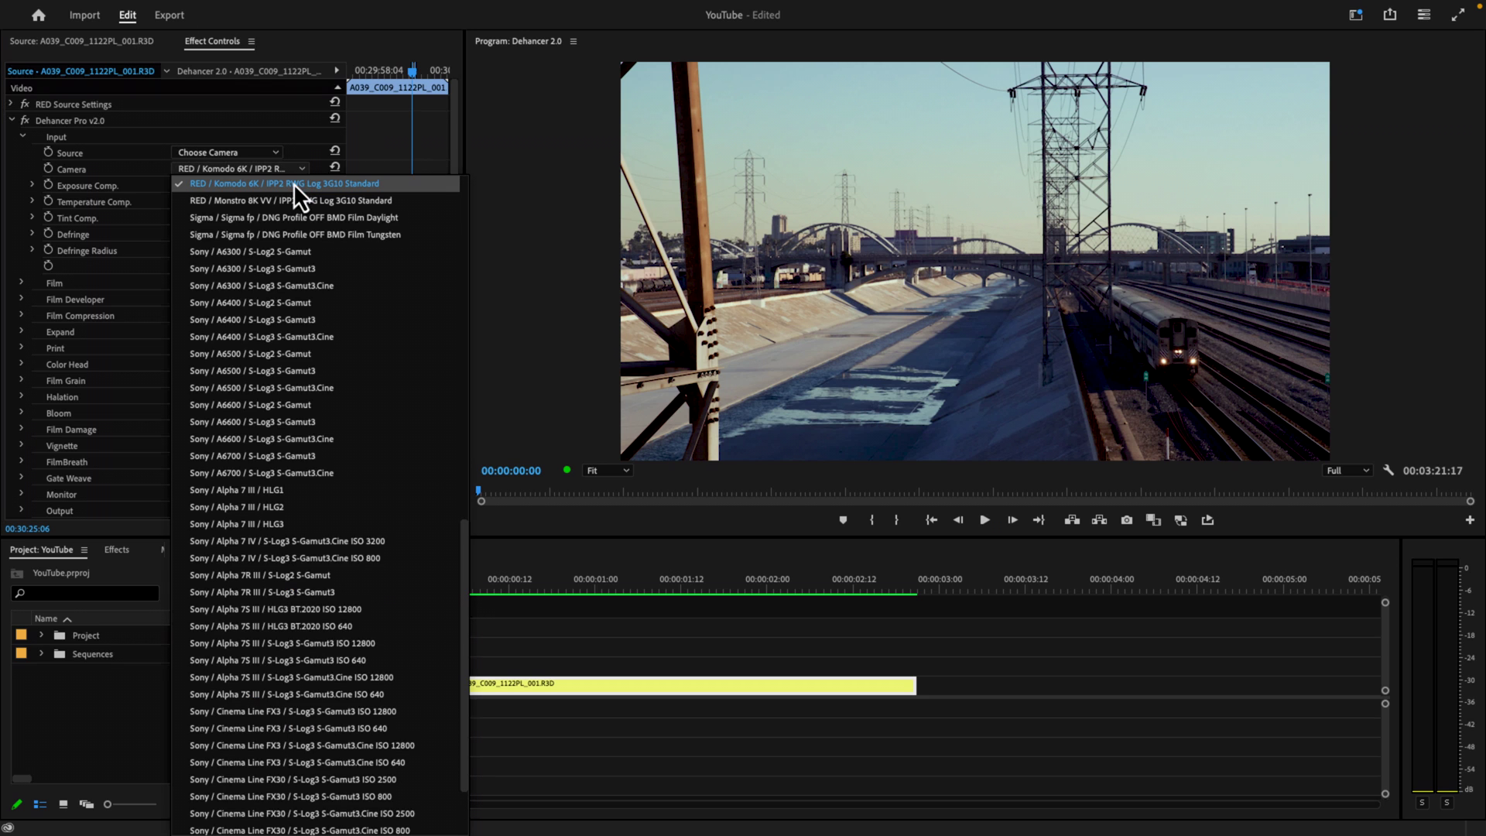
click(292, 184)
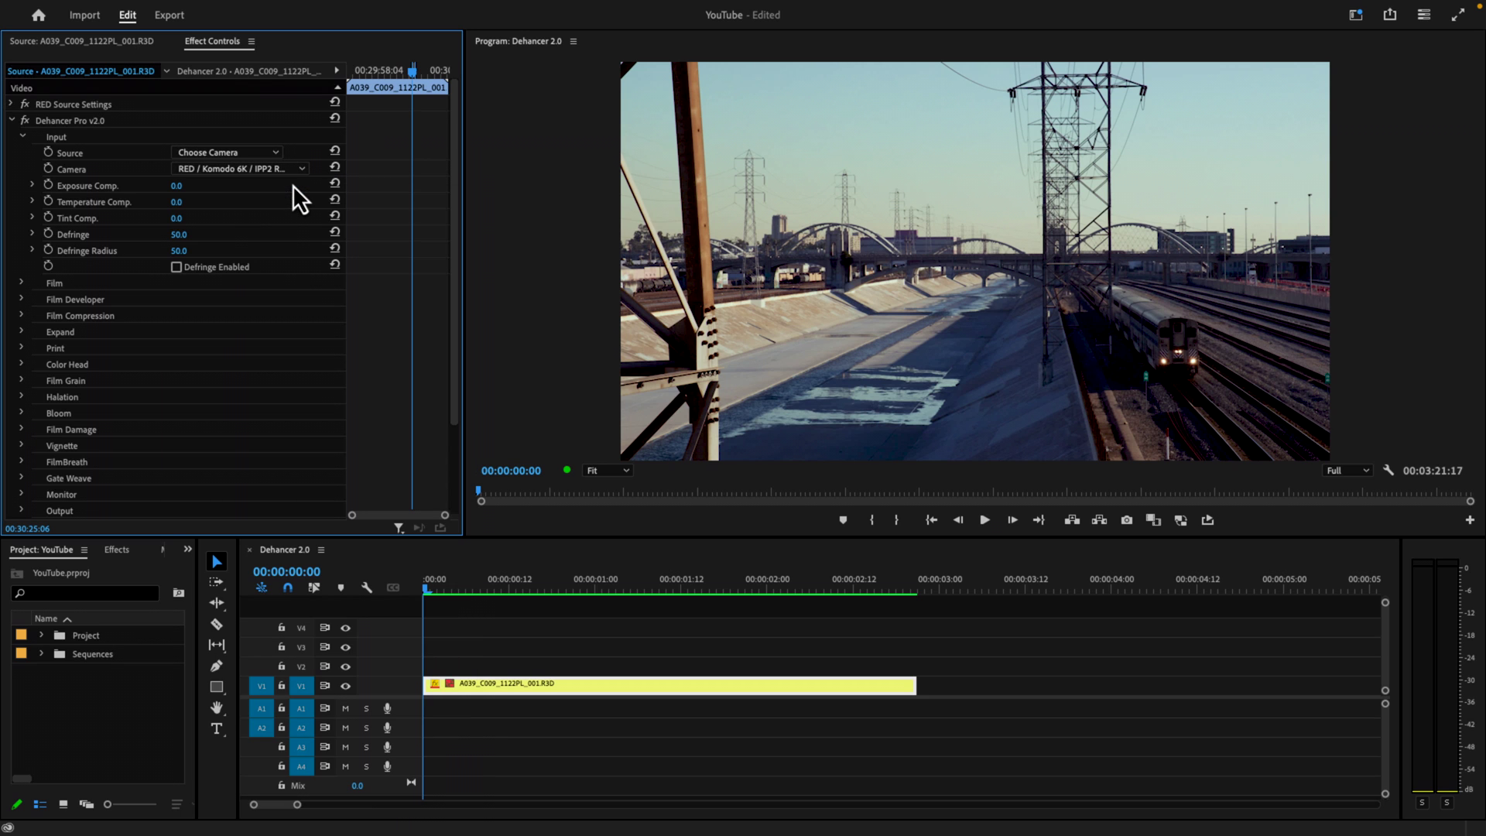
click(22, 283)
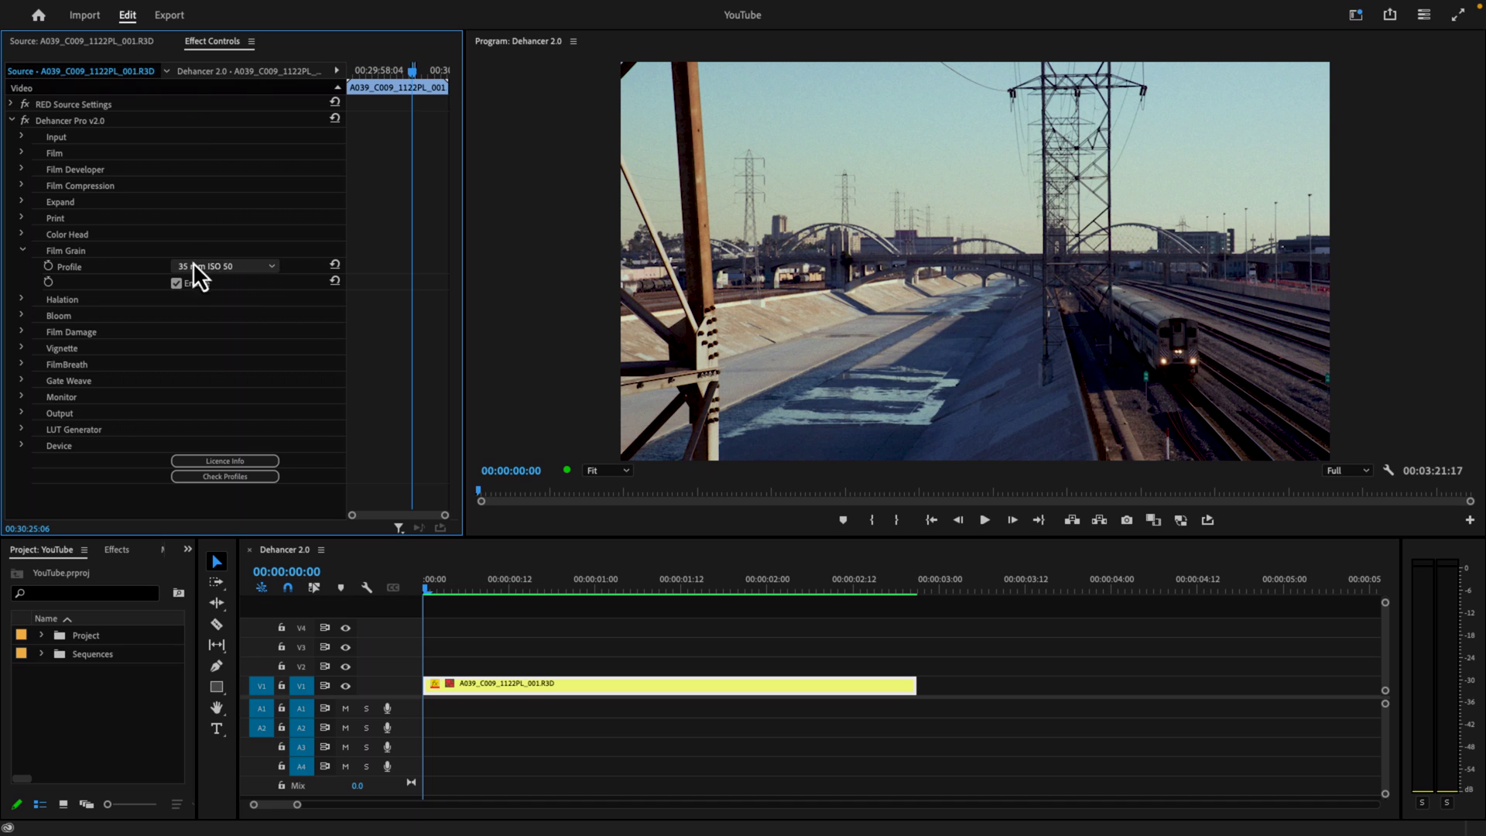
Switch the train clip's Film Grain Profile from 35 mm ISO 50 to Custom.
click(270, 267)
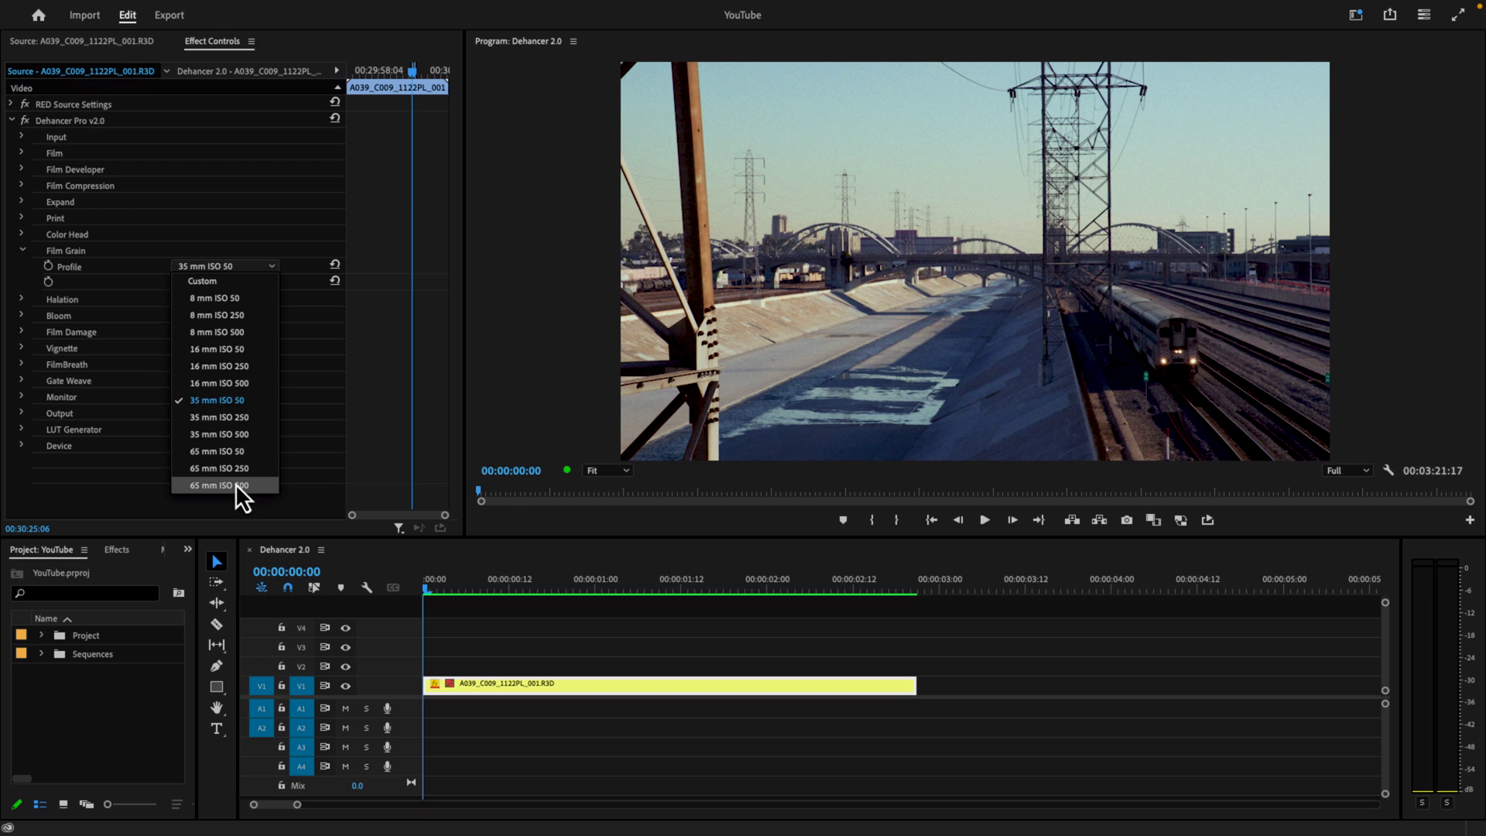
click(202, 282)
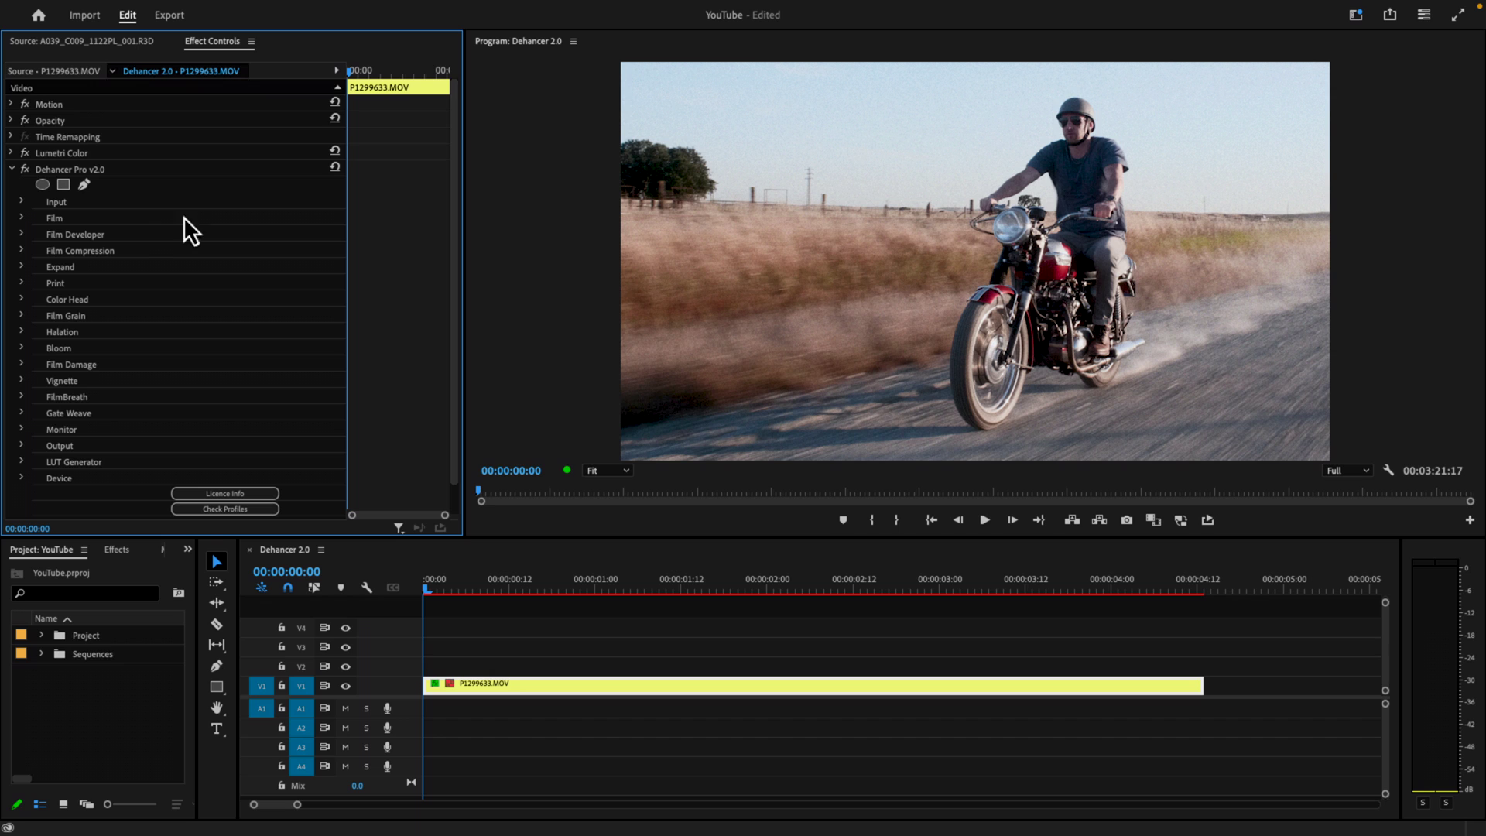
Expand the motorcycle clip's Input and Film sections, then enable 8 mm / Super 8 Film Damage.
click(21, 202)
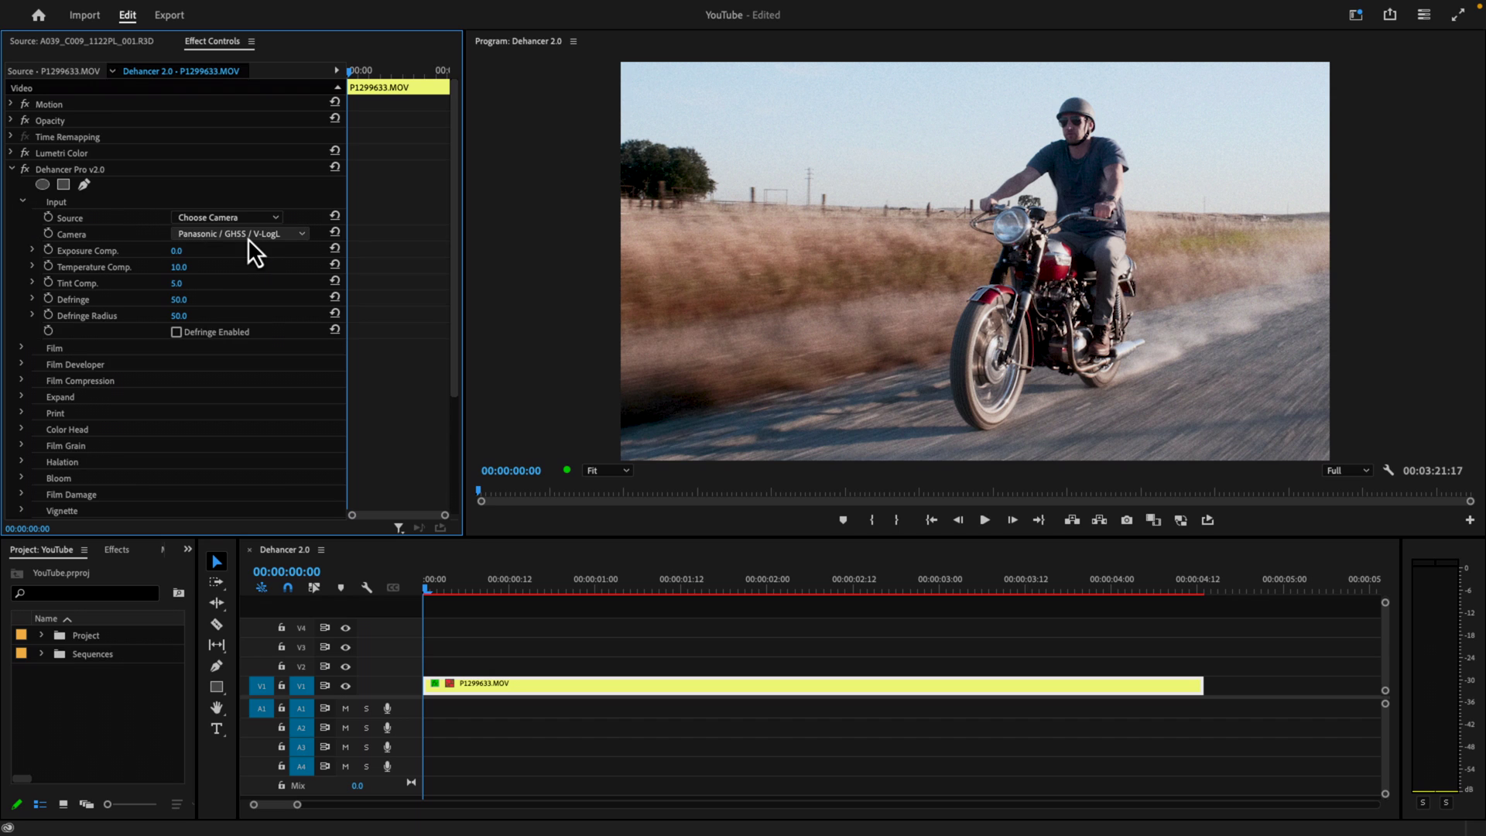
click(23, 349)
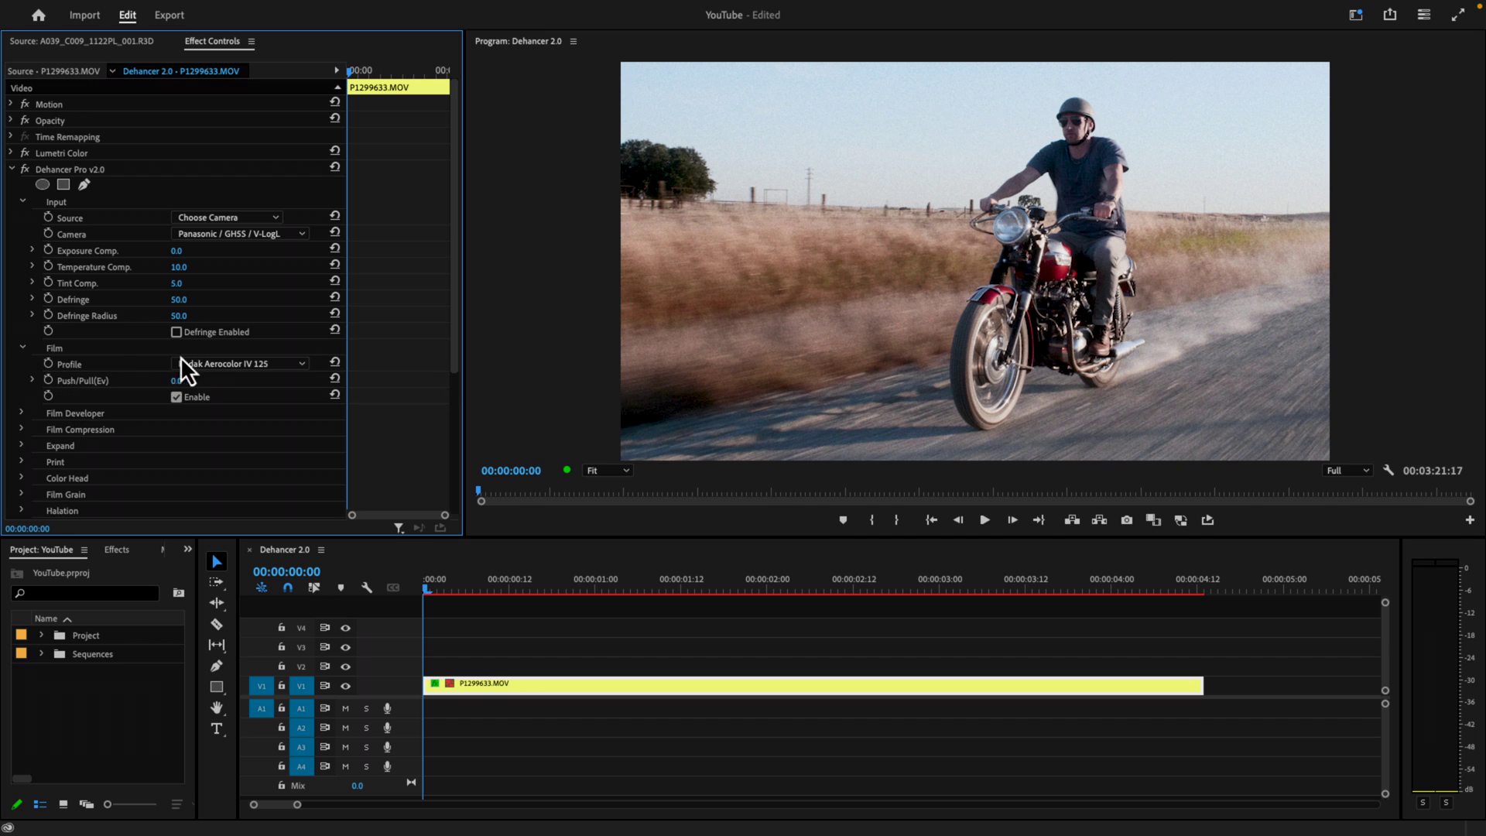
scroll(133, 350, down, 5)
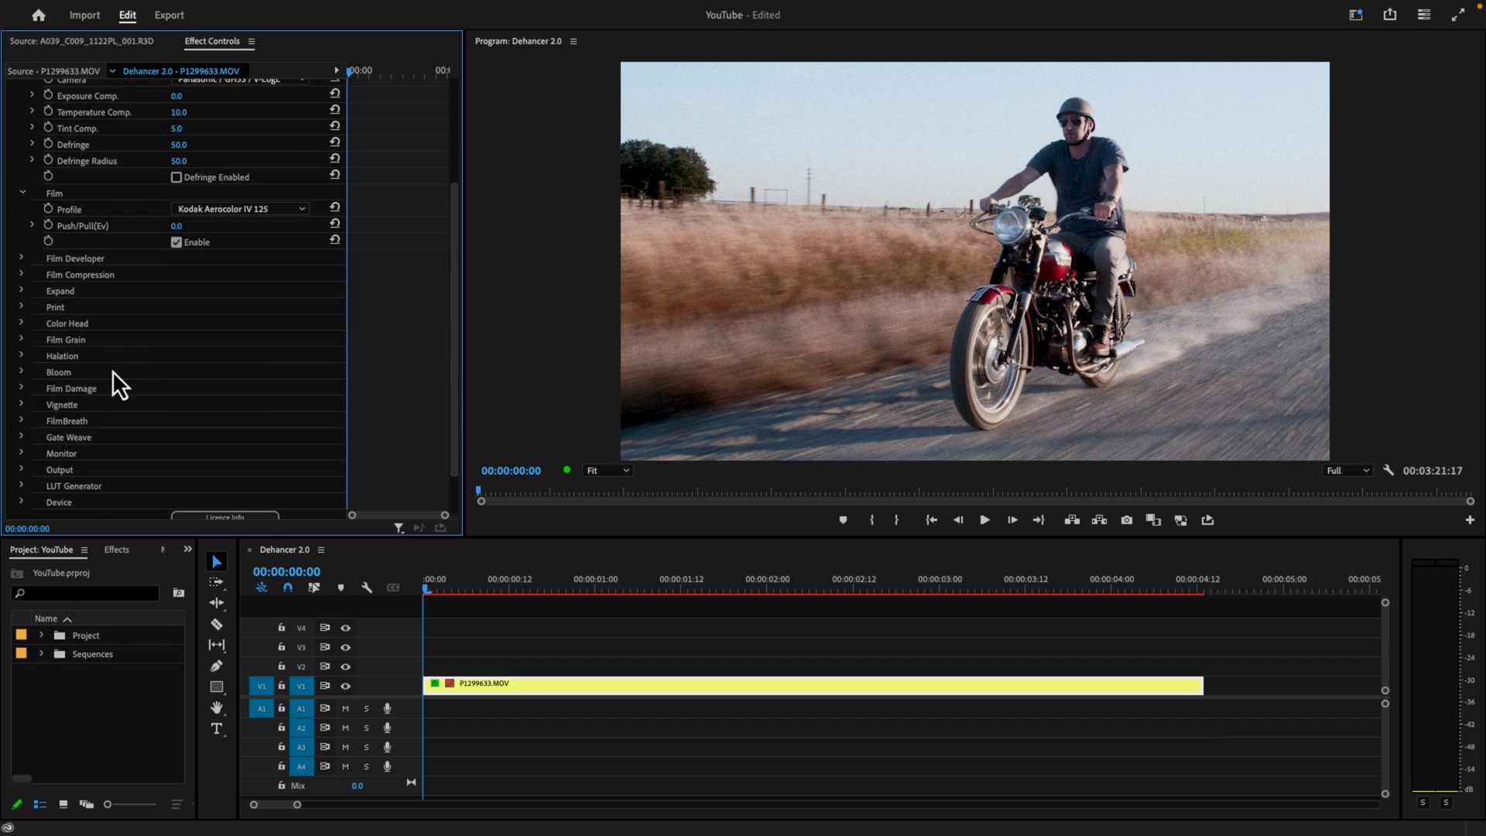
click(23, 388)
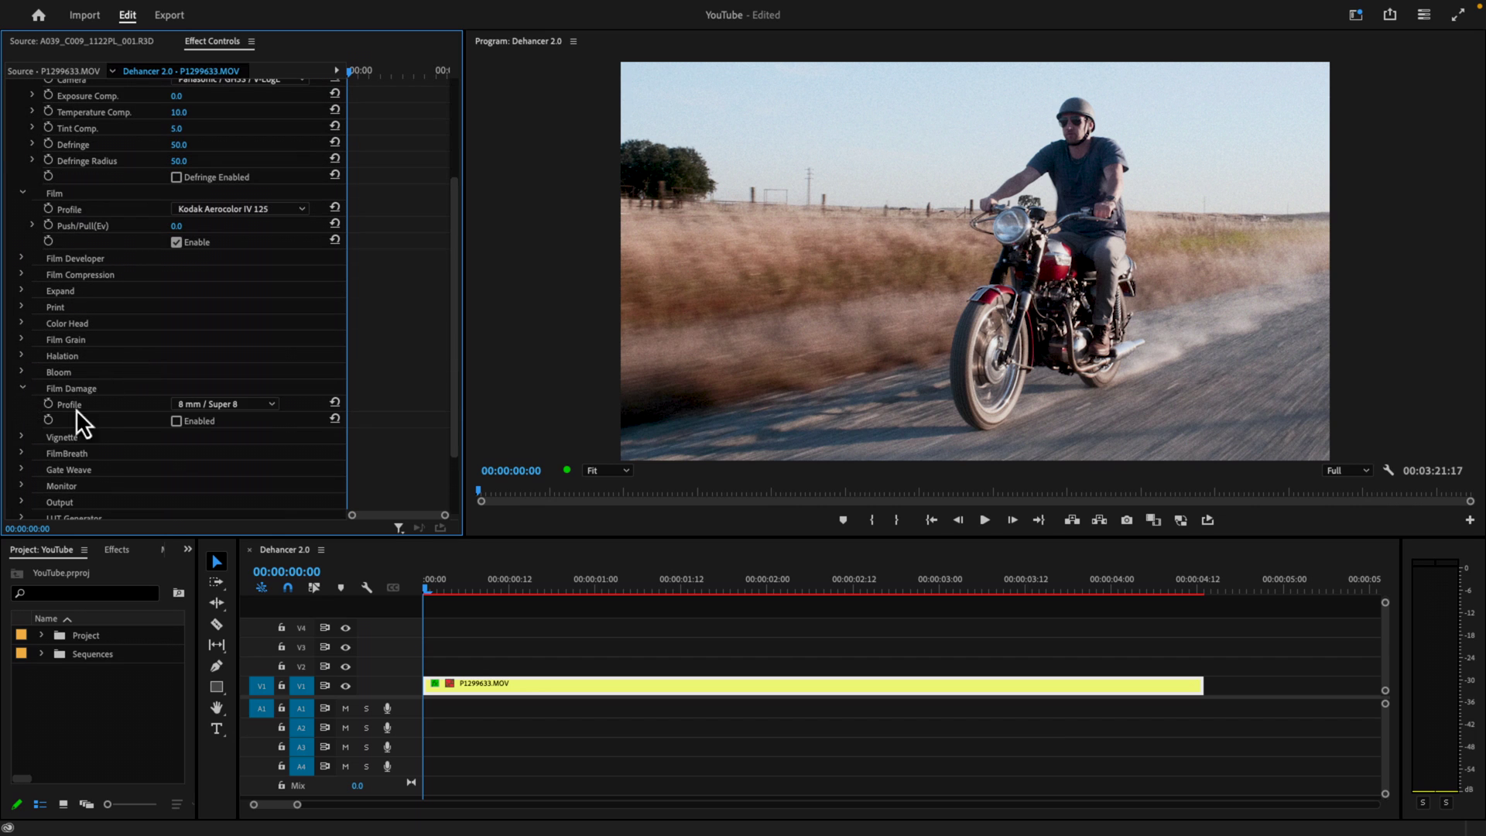
click(176, 422)
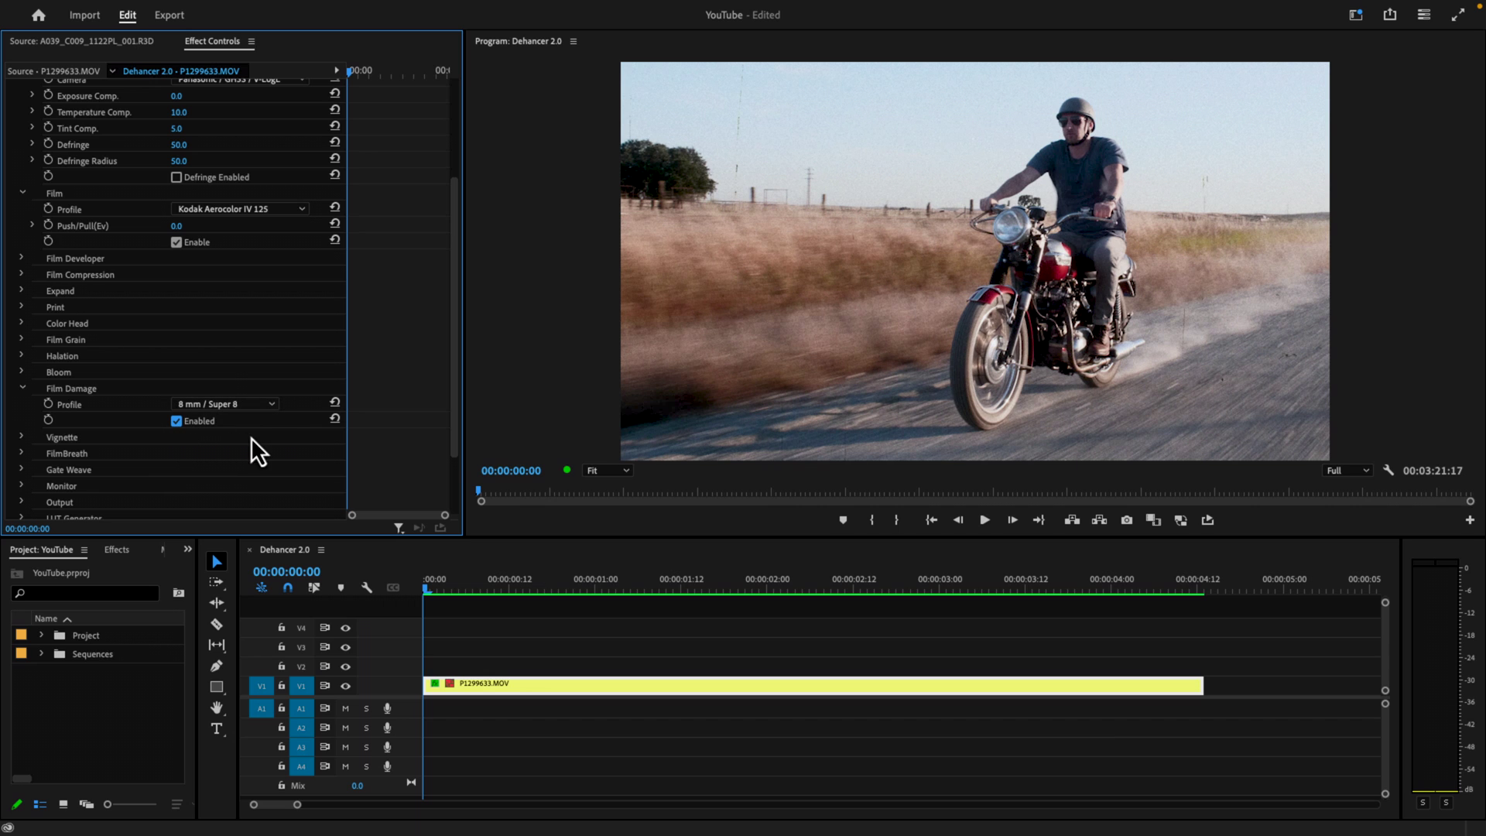
Set the motorcycle clip's Film Damage profile to Custom, leaving dust turned off.
click(271, 407)
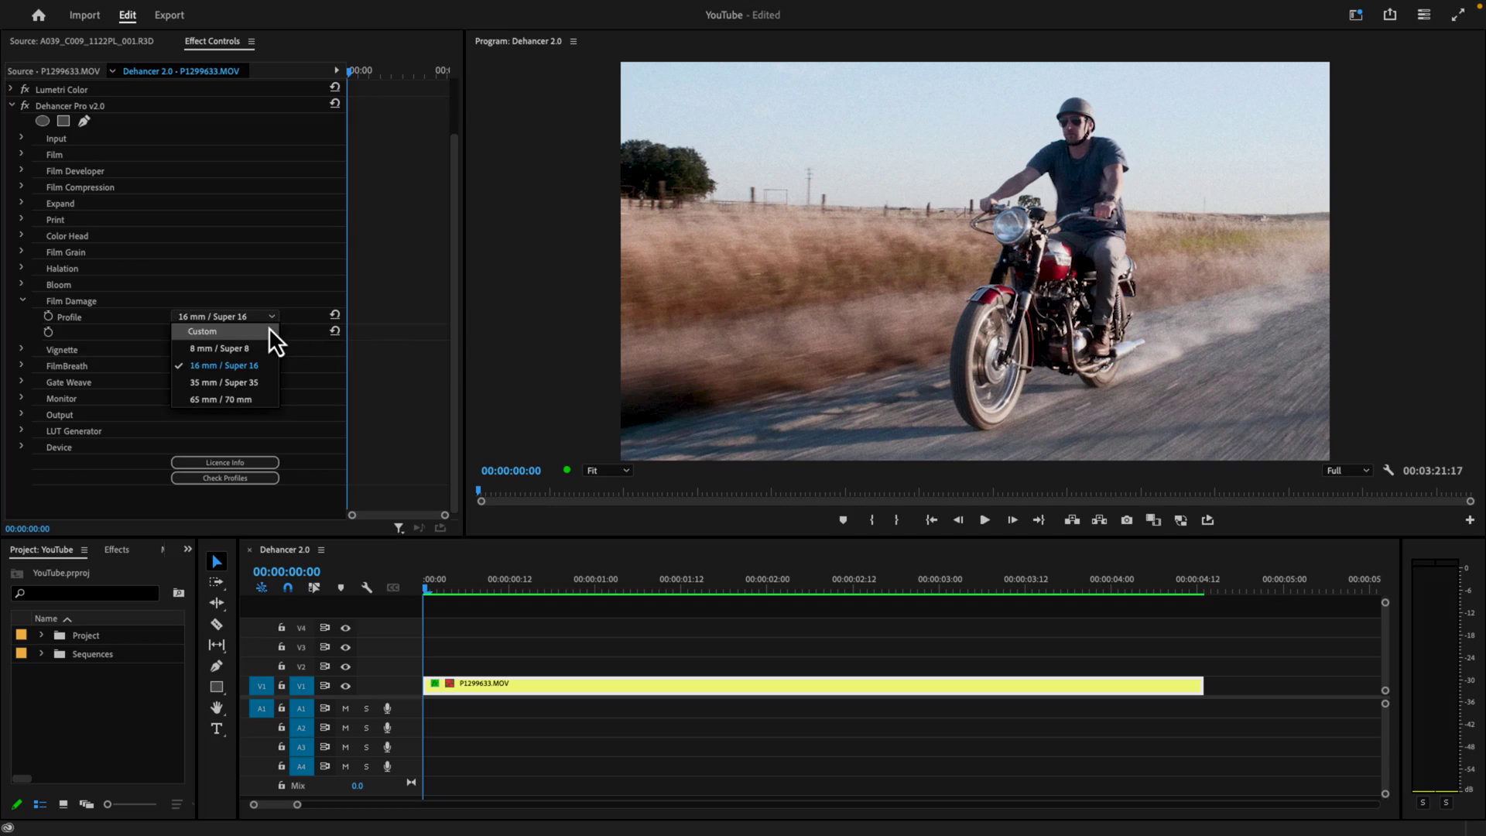
click(266, 330)
scroll(266, 330, down, 5)
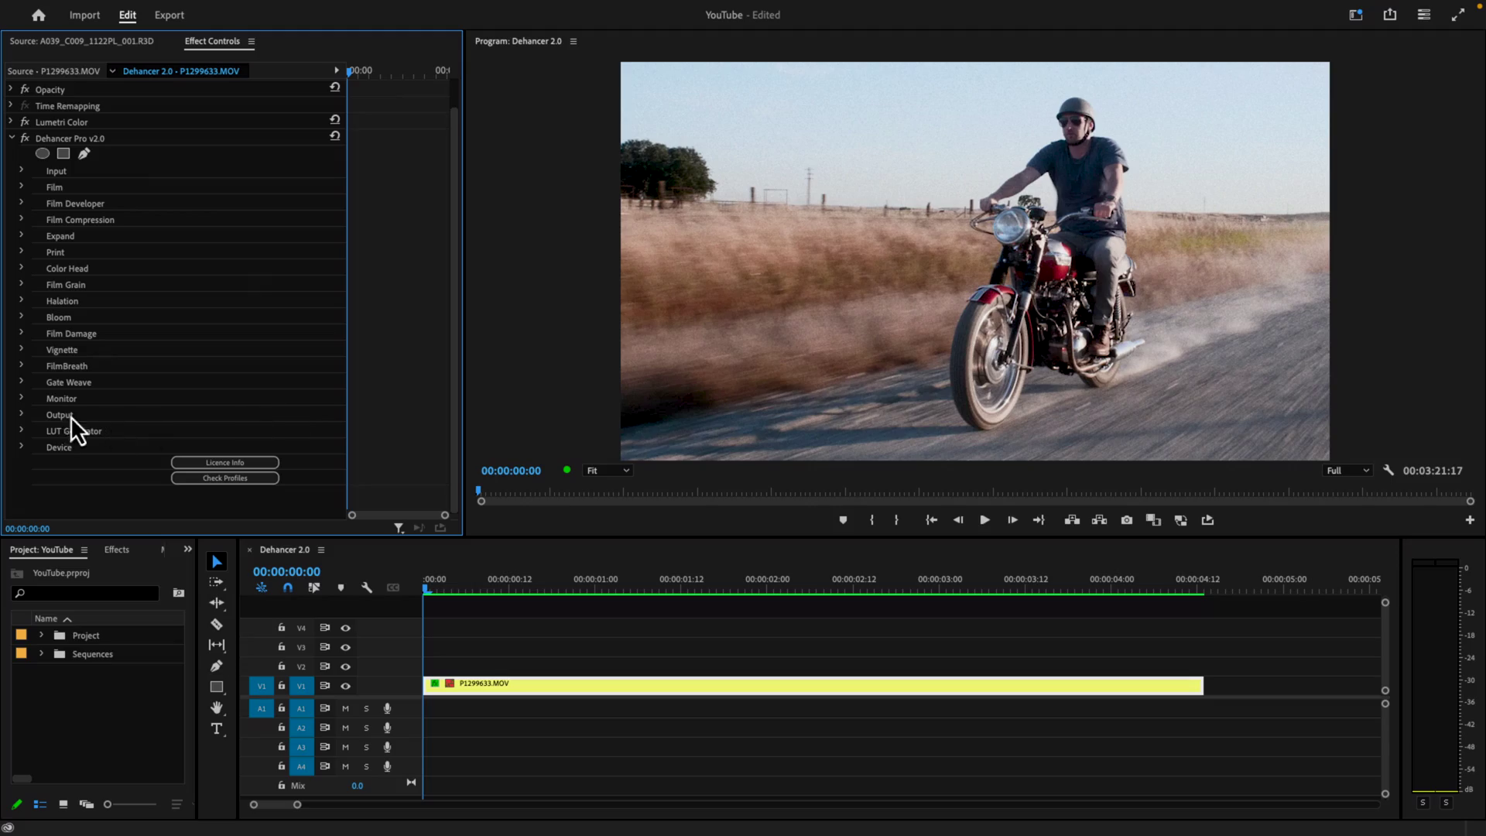
Expand Dehancer's Monitor section and enable False Color IRE, 16 zones.
click(21, 399)
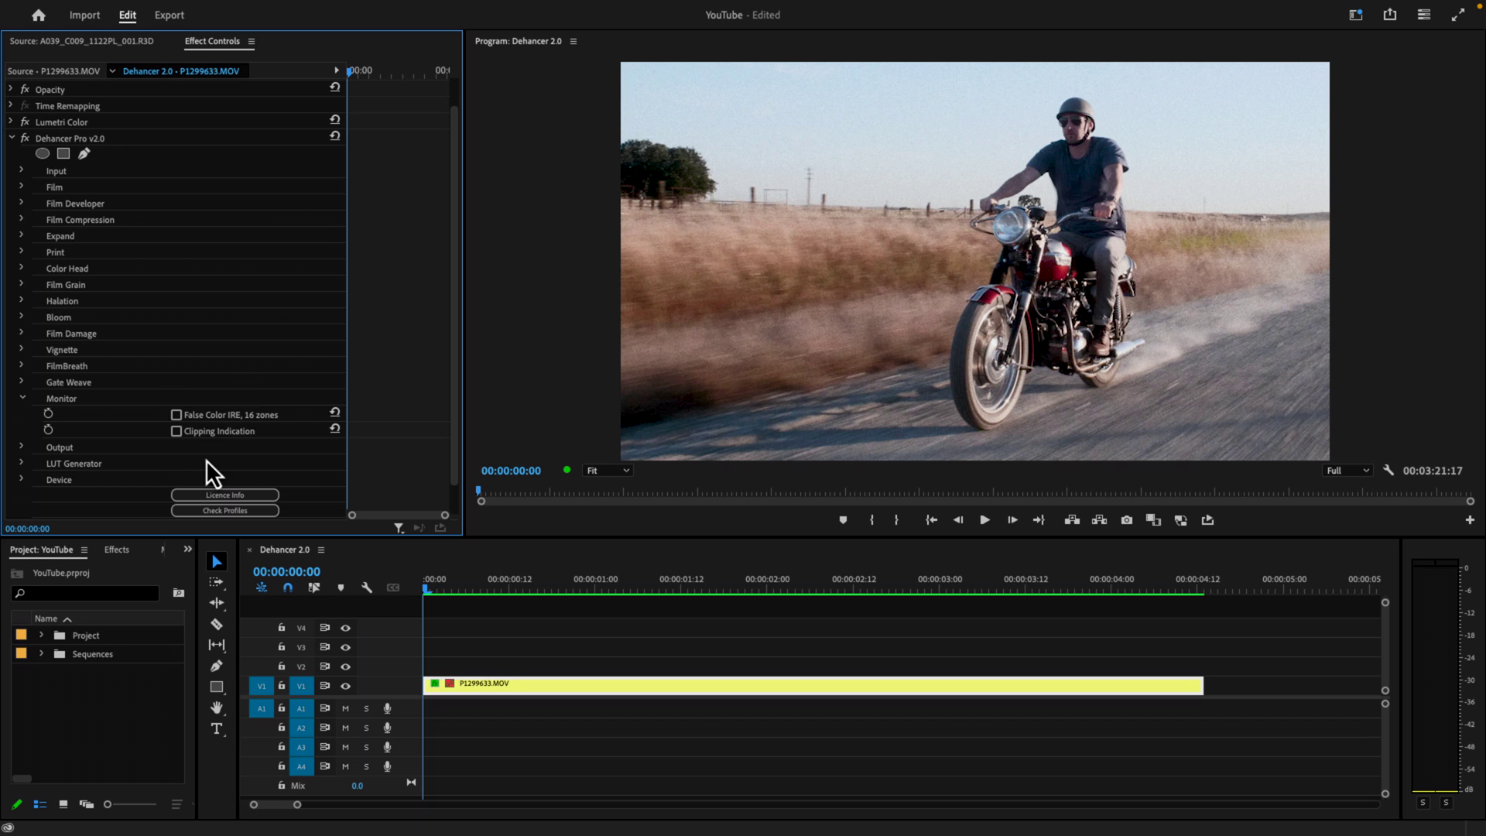
click(175, 414)
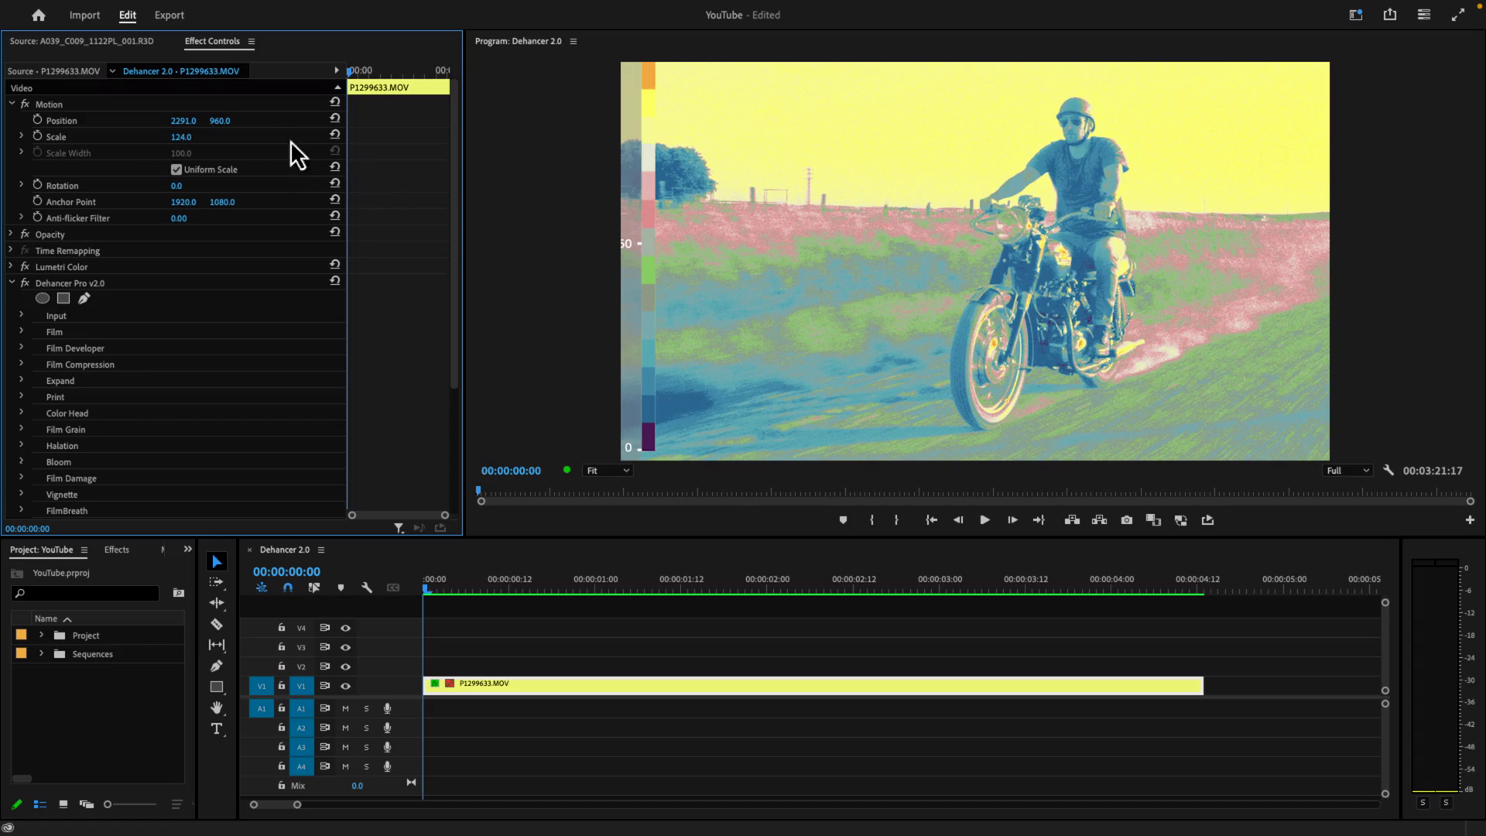
Reset the clip's position to 1920, 1080 and scale to 100, then scale up to inspect.
click(334, 118)
click(334, 134)
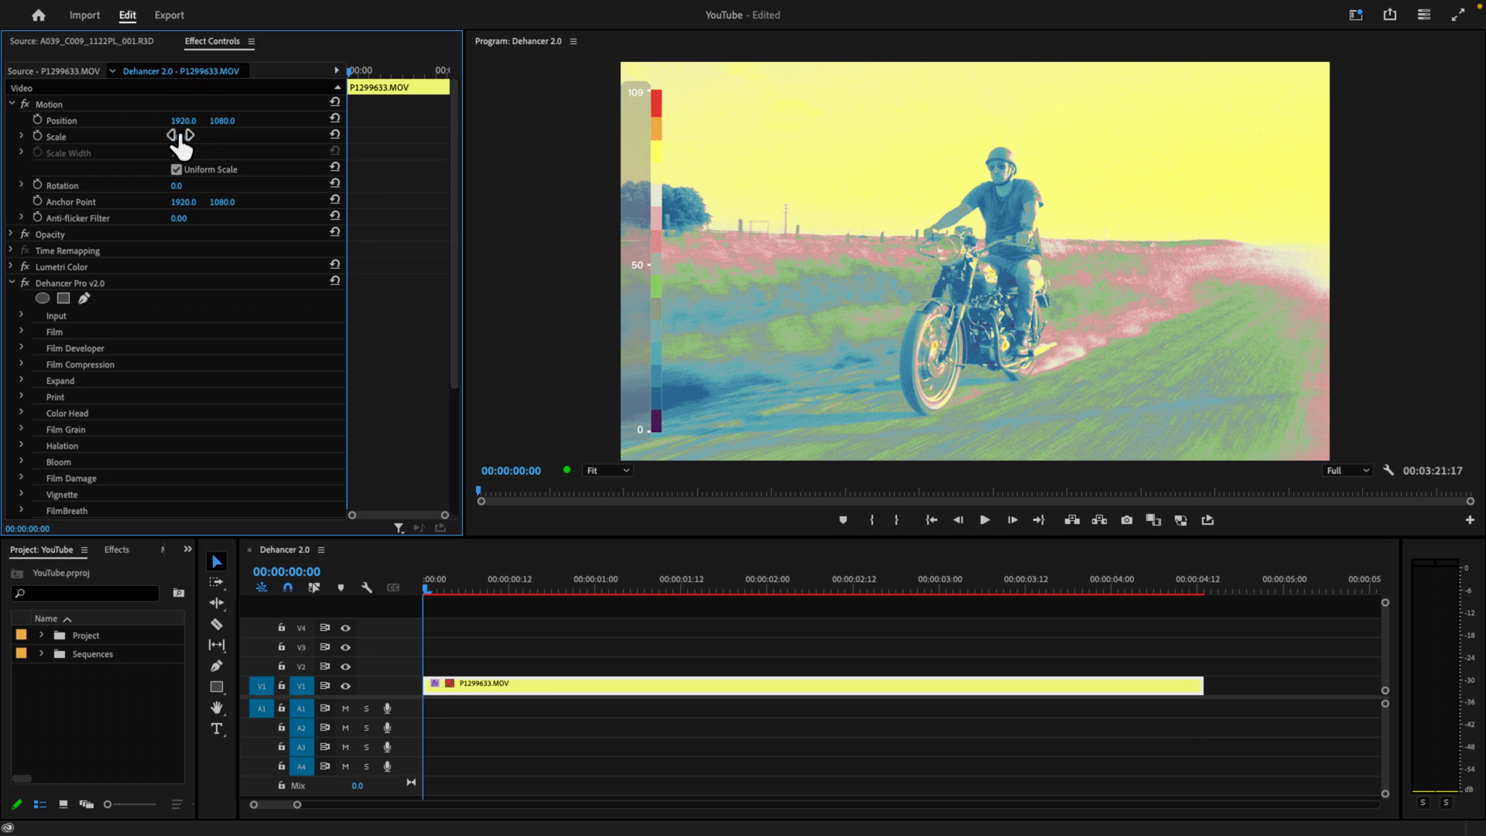
drag(181, 137, 195, 137)
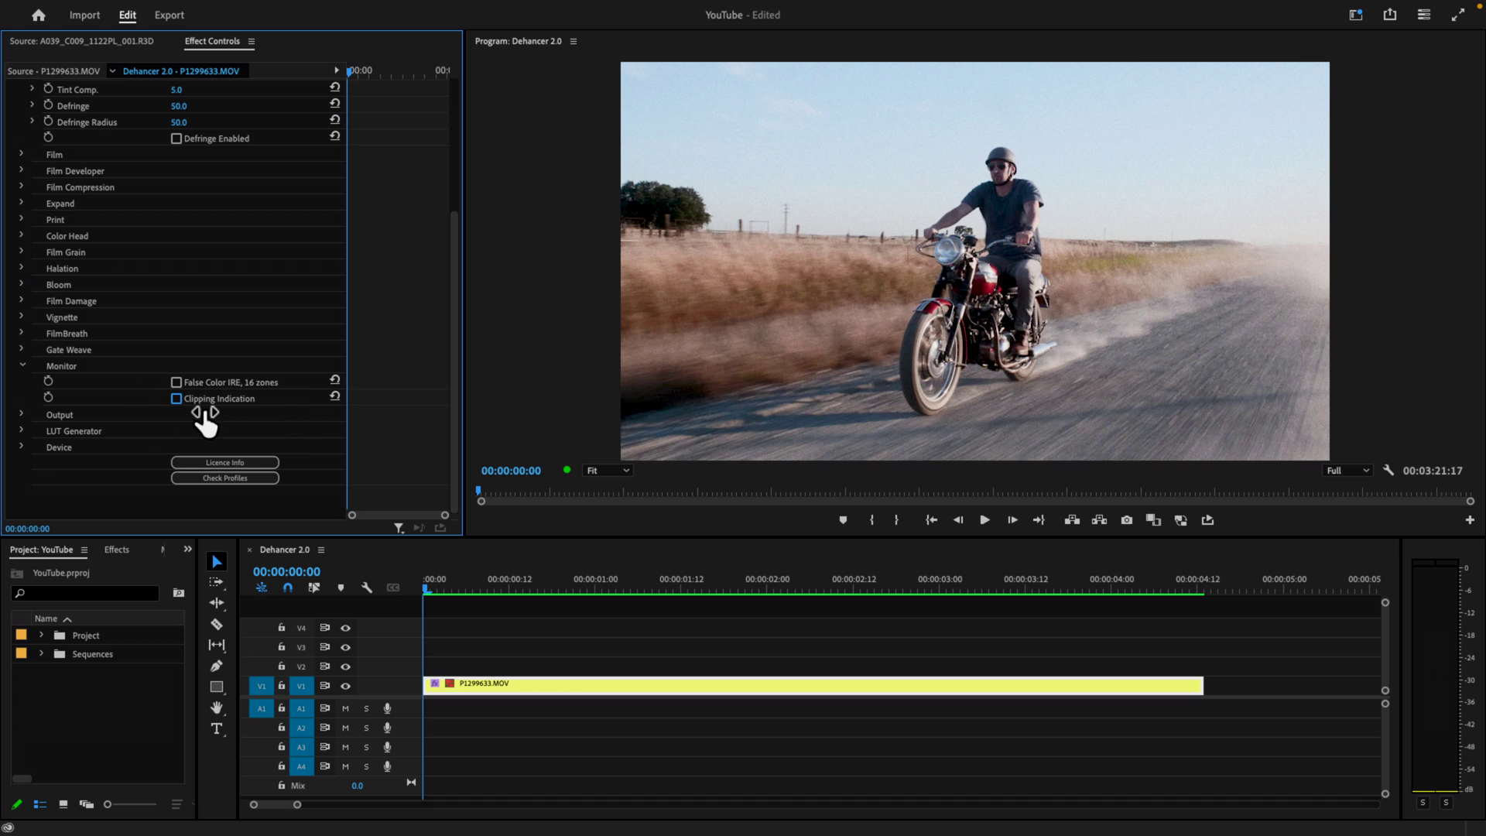
Turn on Clipping Indication and set Exposure Comp. to -0.3.
click(177, 399)
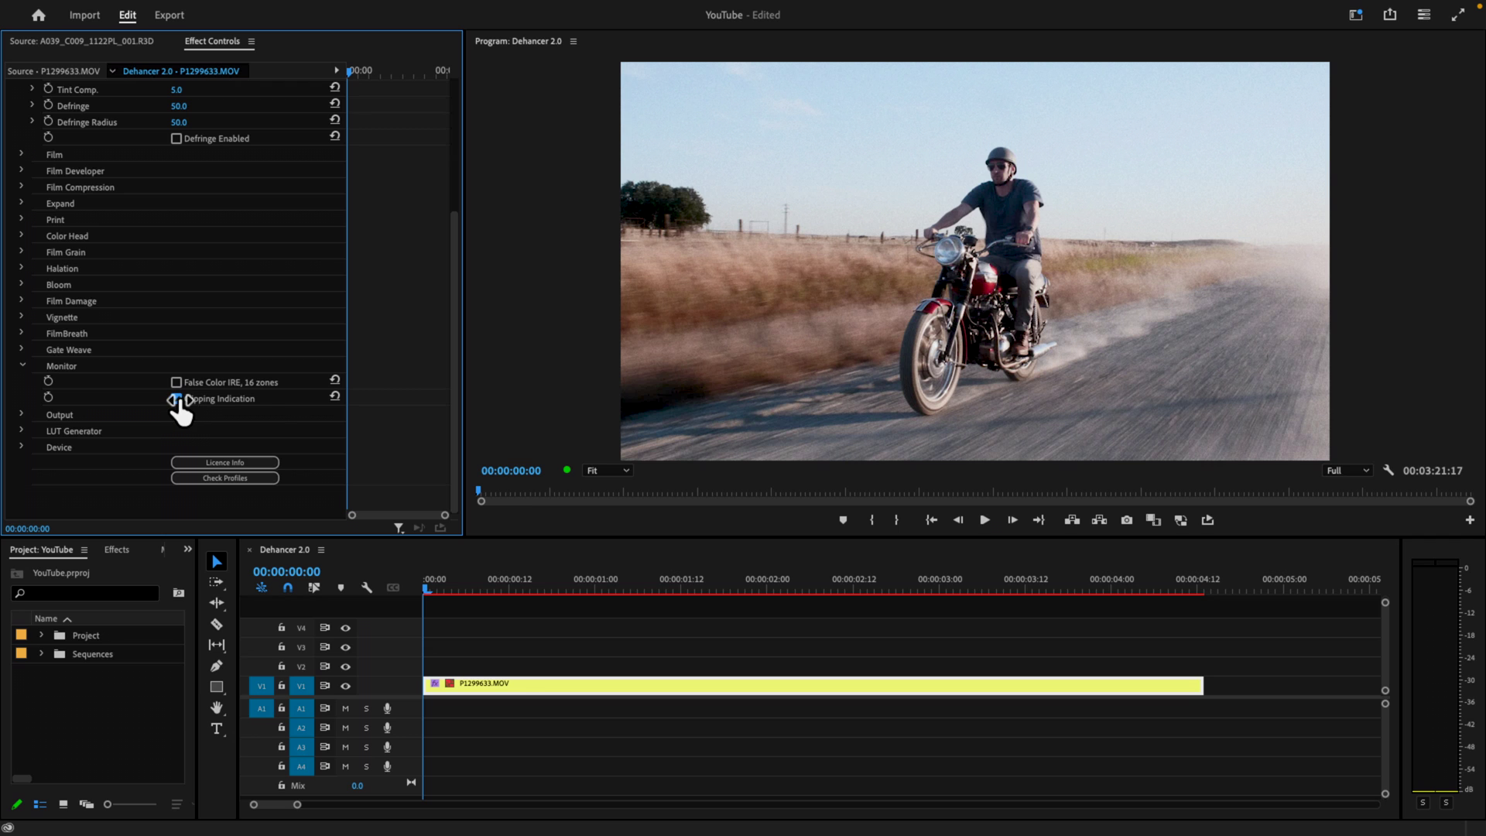
scroll(286, 406, up, 5)
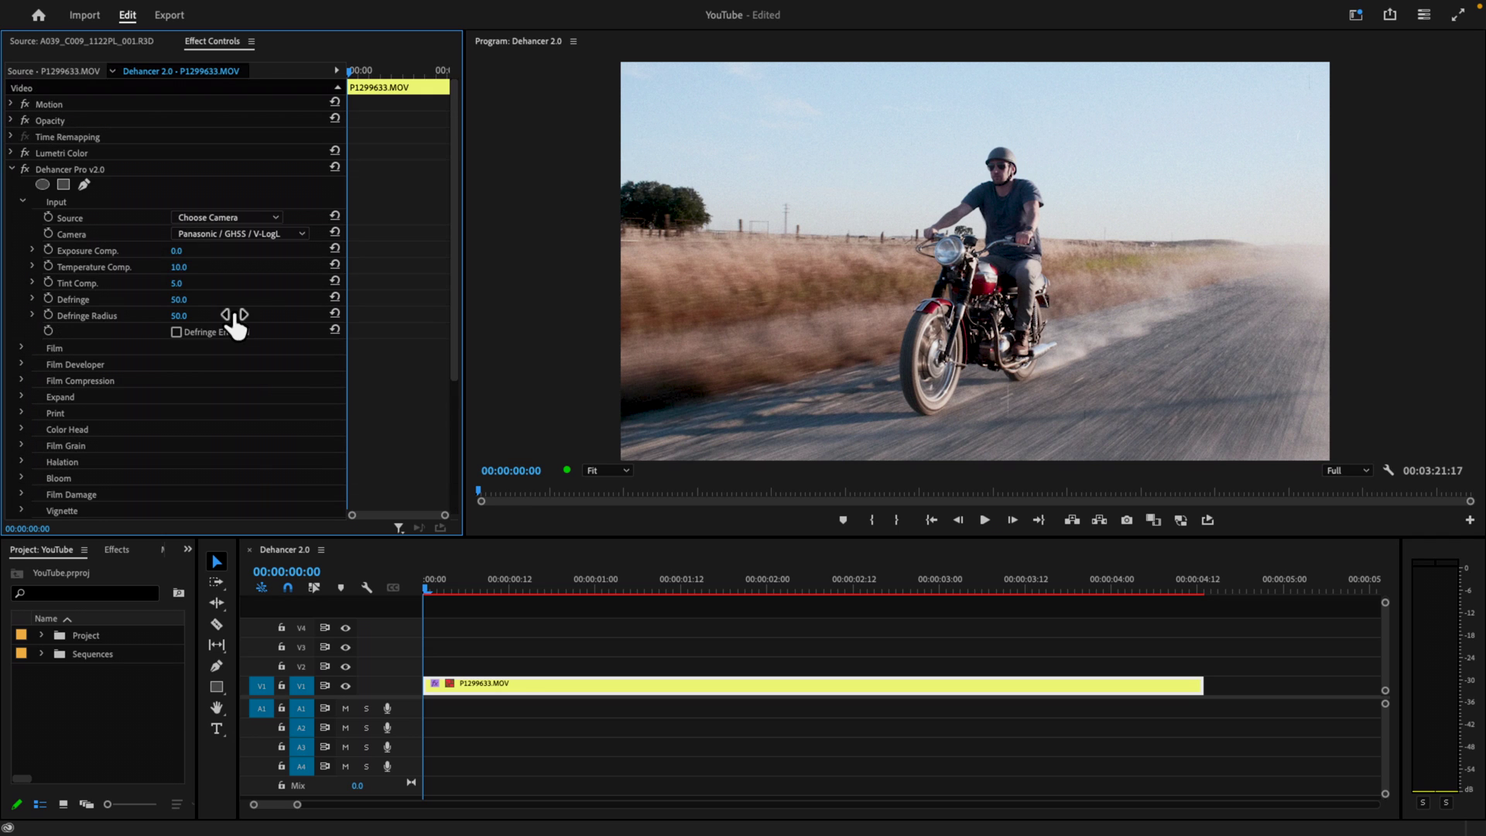
click(175, 250)
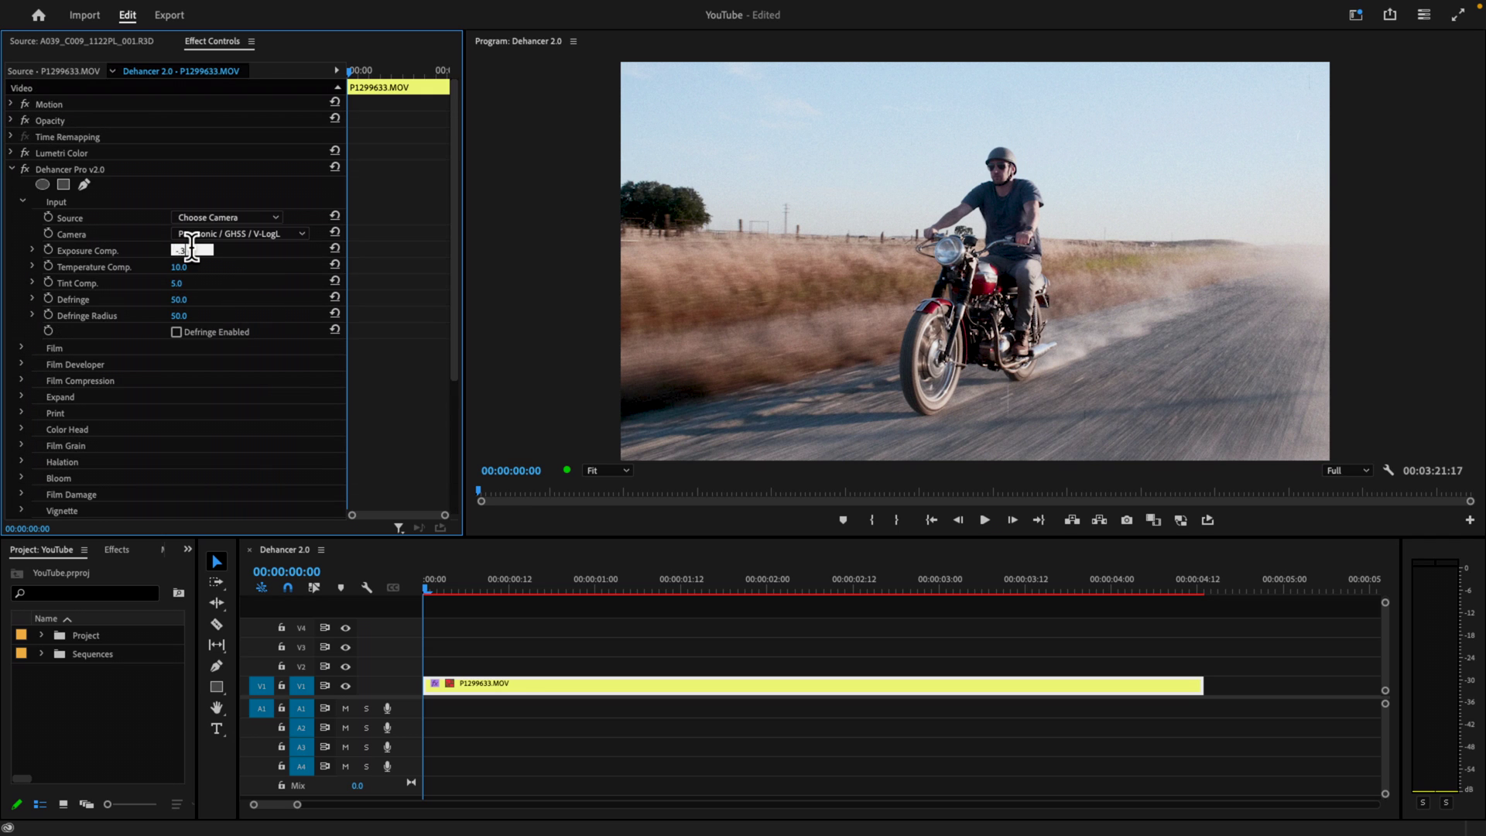
text(-.3)
key(Return)
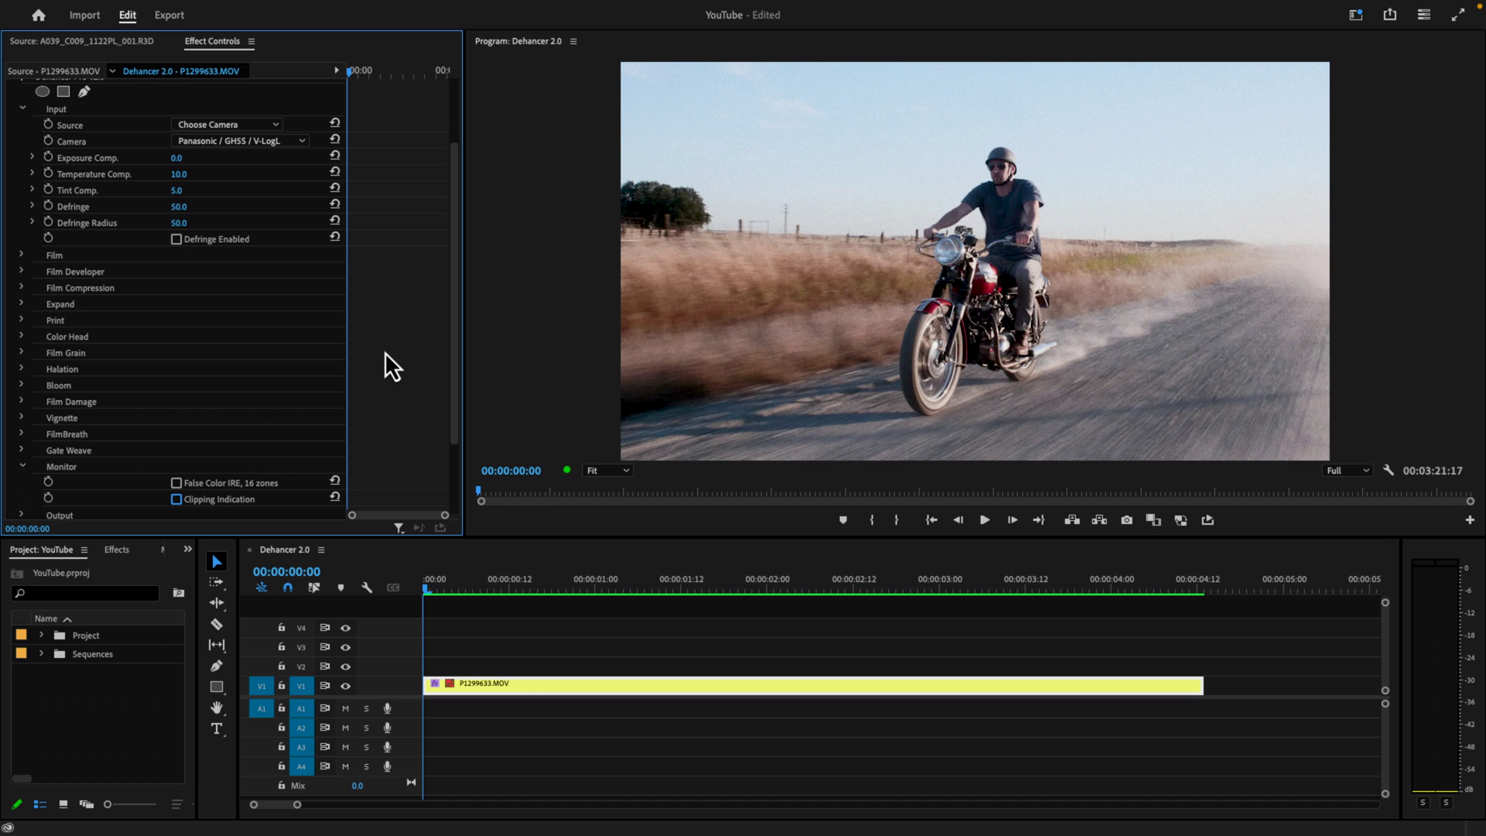
Try Exposure Comp. values of 0.6 and 1.0, settling at 0.3.
click(189, 157)
key(Return)
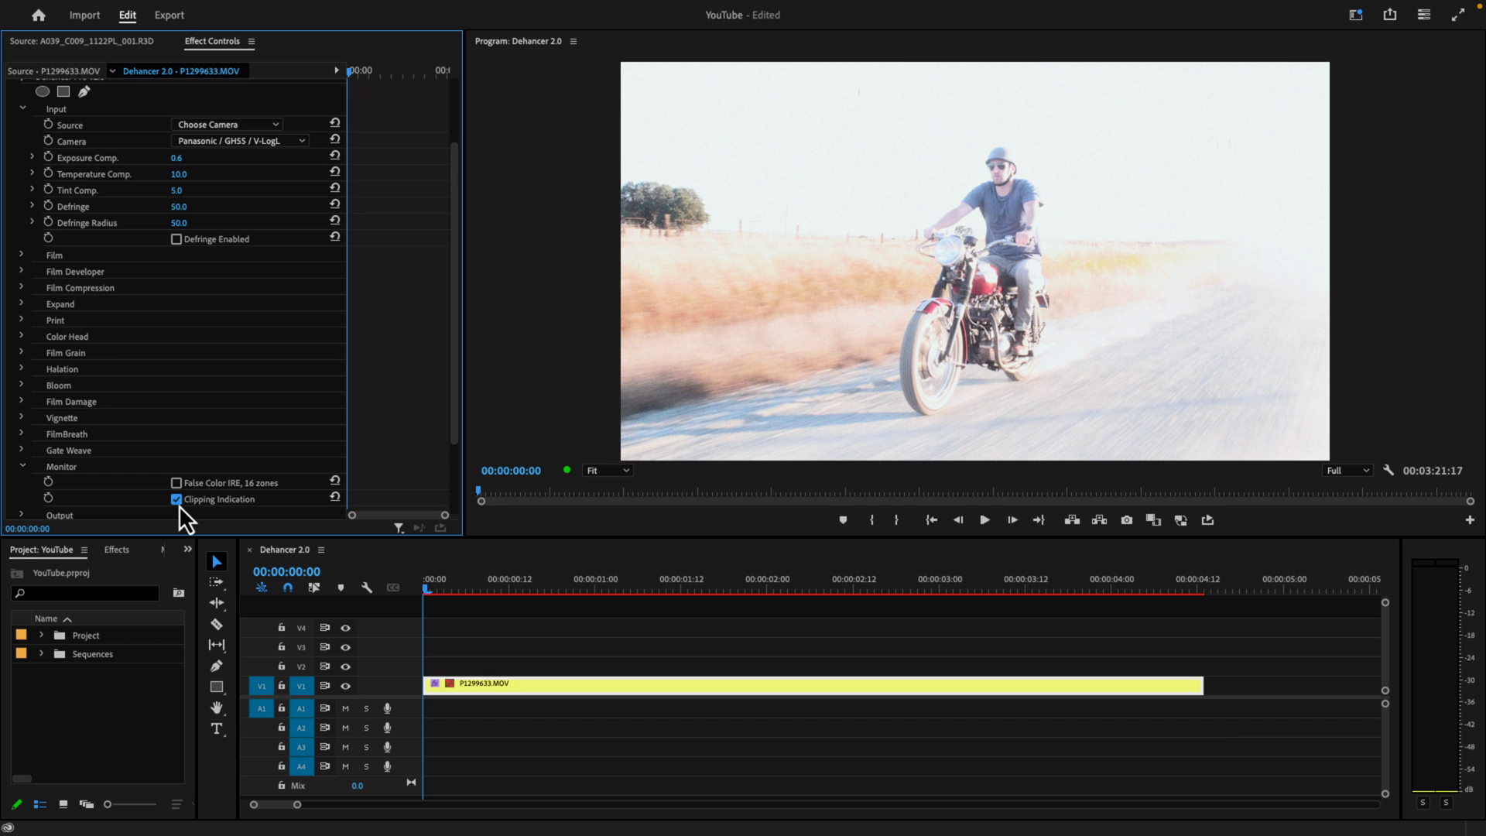
click(179, 159)
text(1)
key(Return)
click(192, 157)
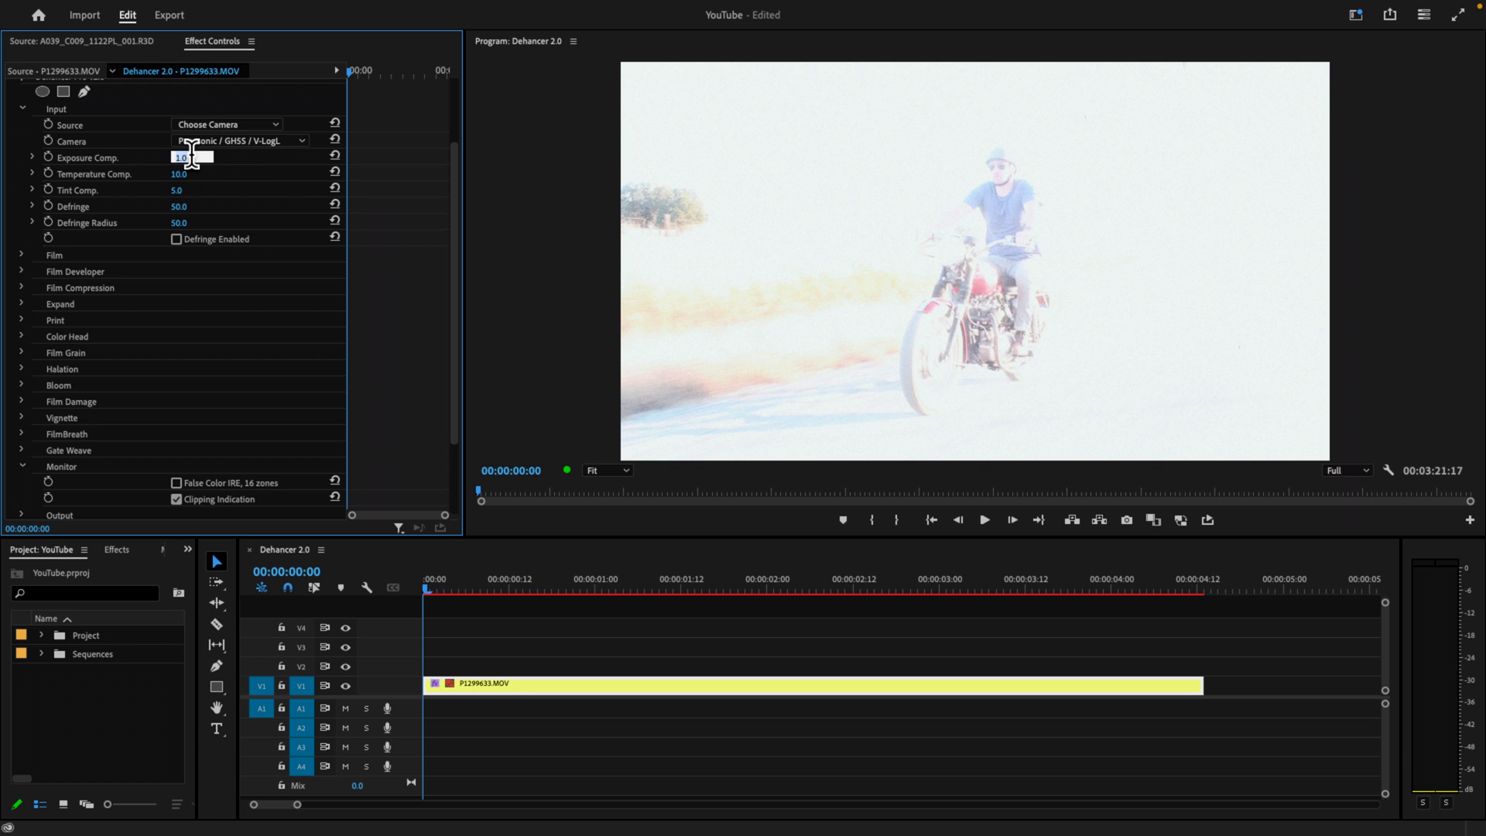
key(Return)
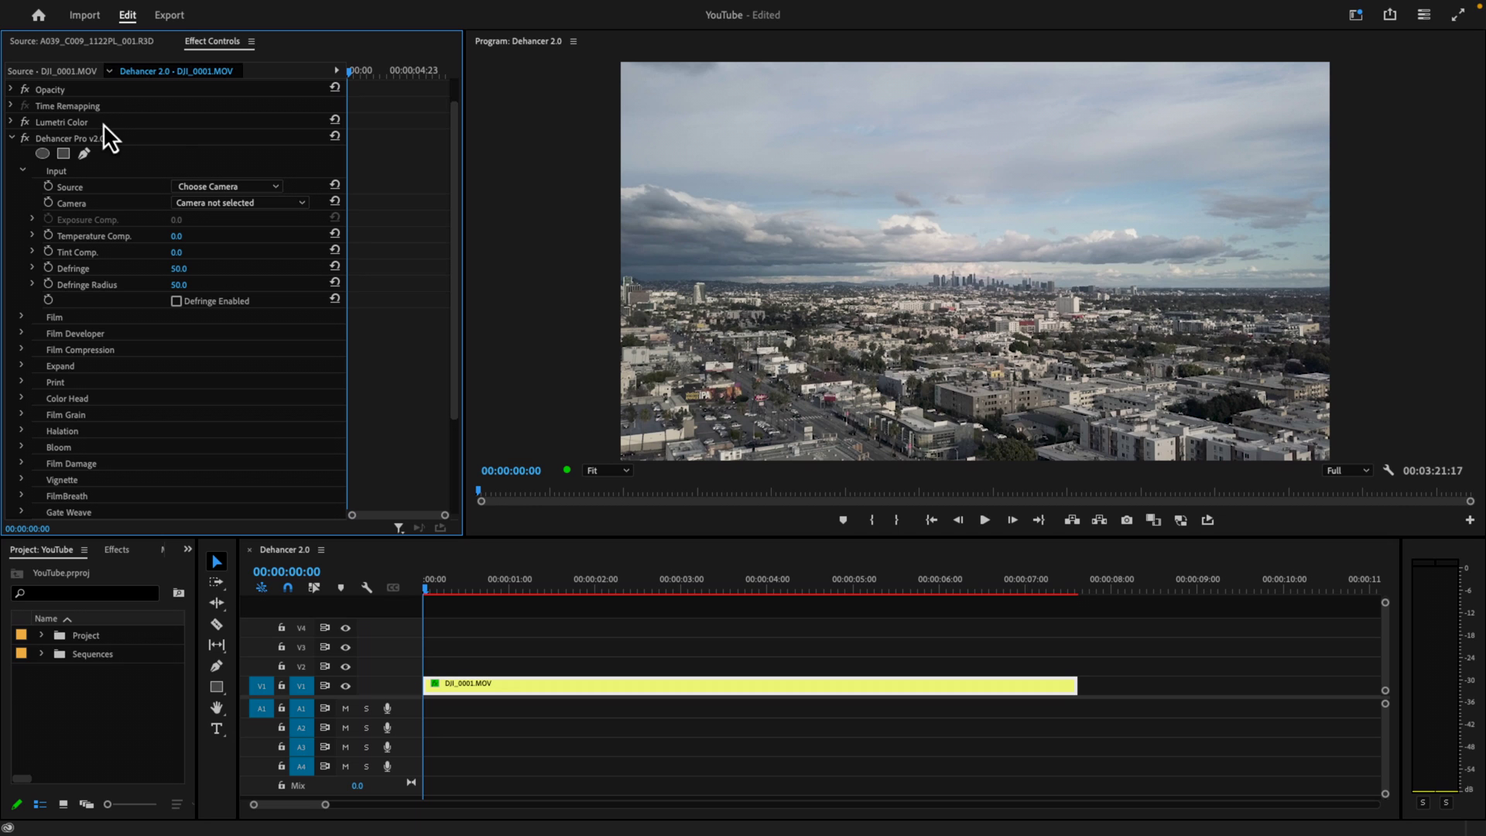
Set the camera to DJI / Mavic 2 Pro / D-Log and enable 16 mm ISO 250 film grain.
click(253, 203)
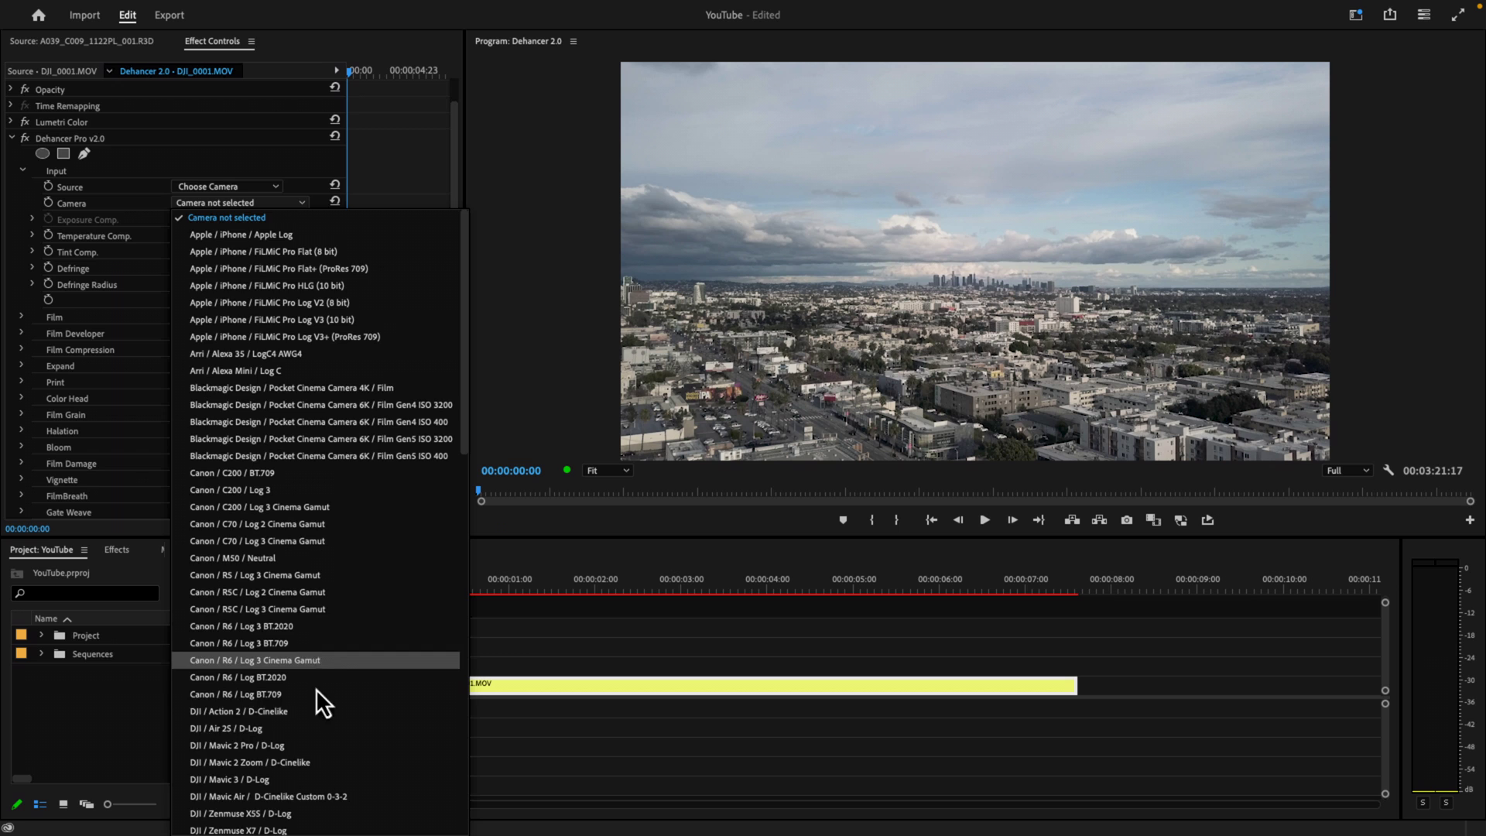
click(310, 744)
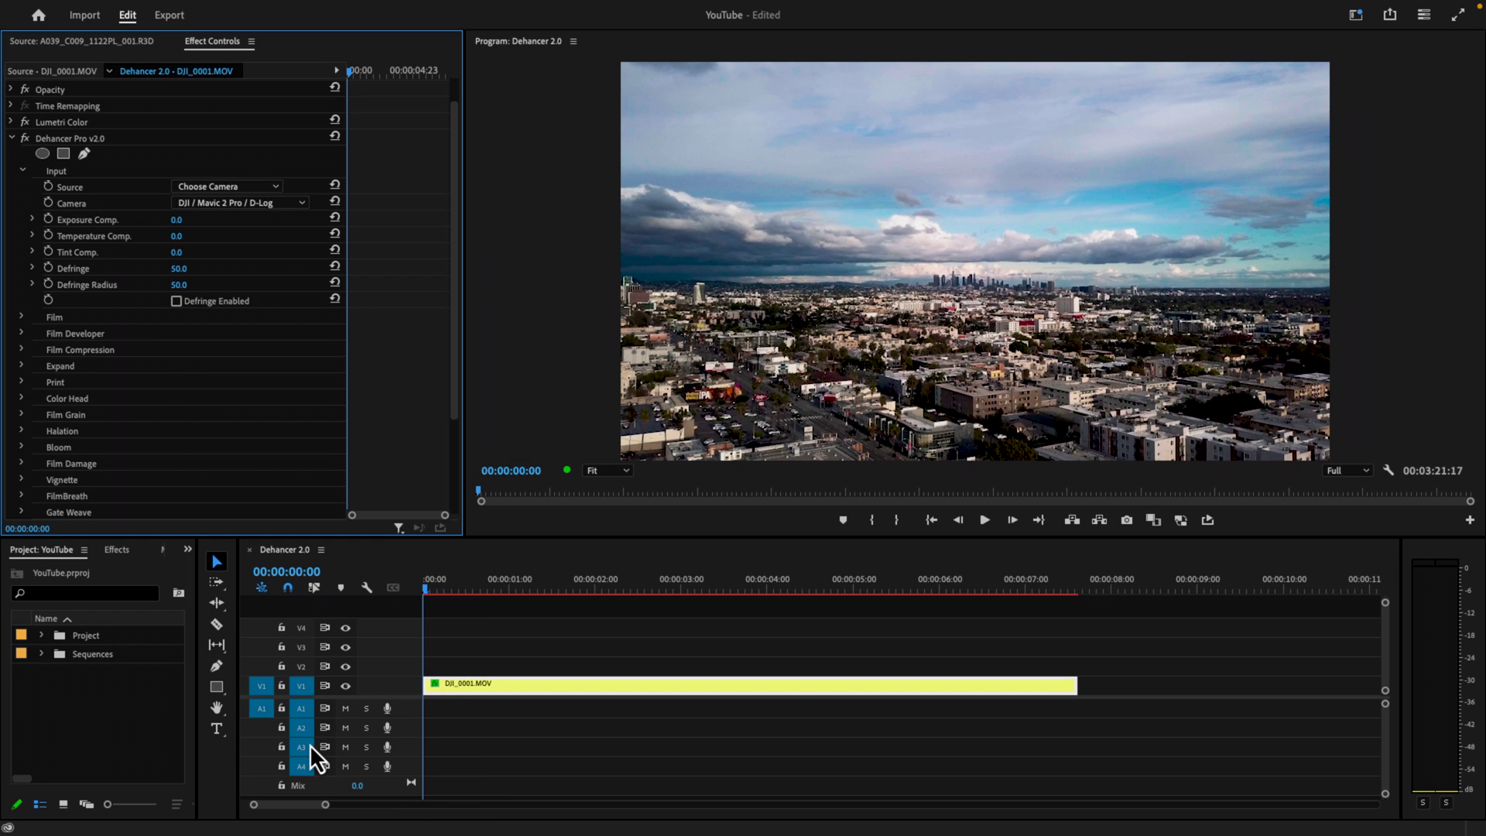
click(21, 414)
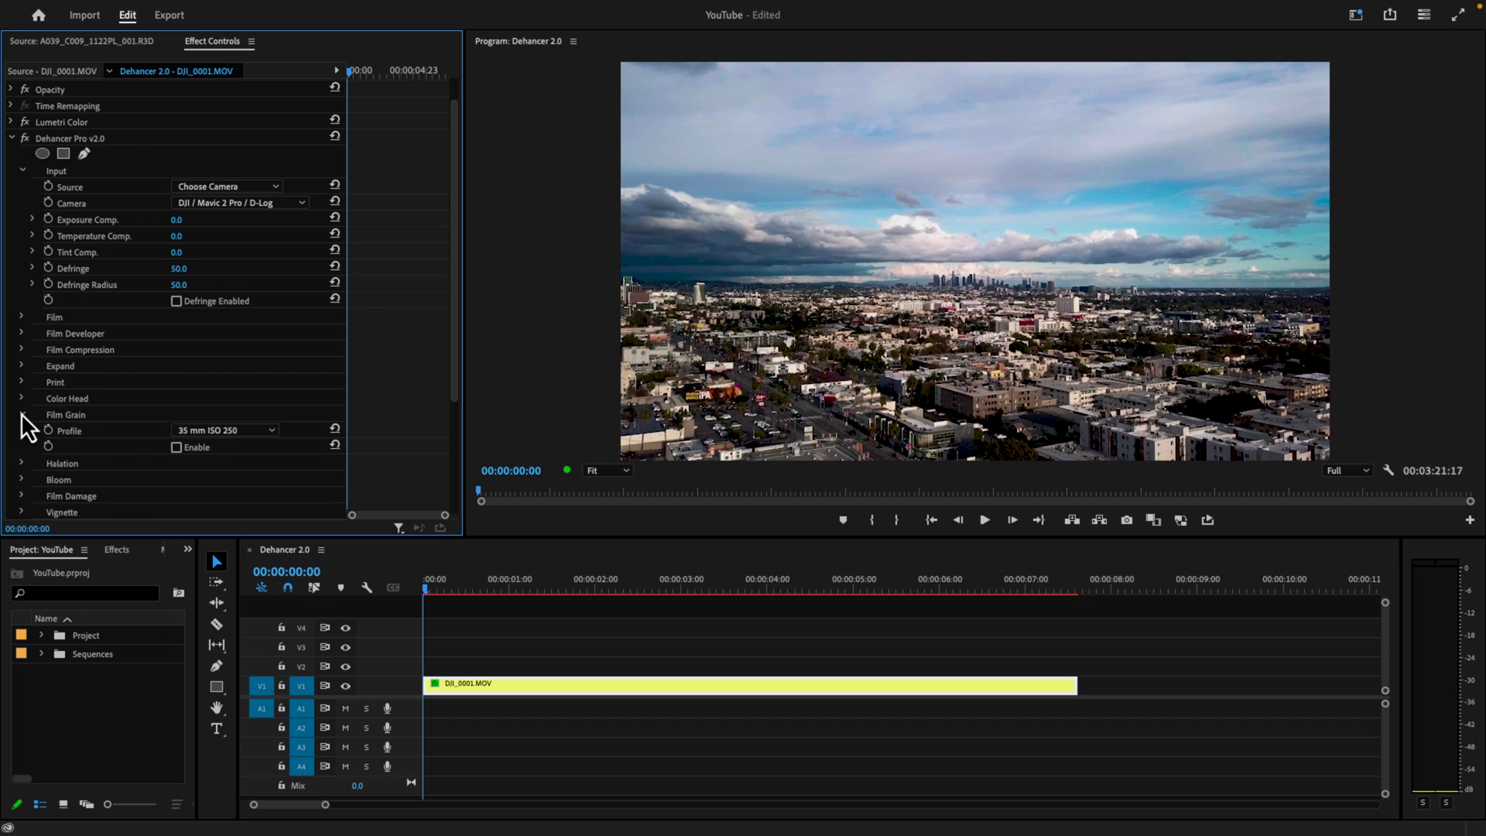
click(175, 449)
click(265, 432)
click(258, 524)
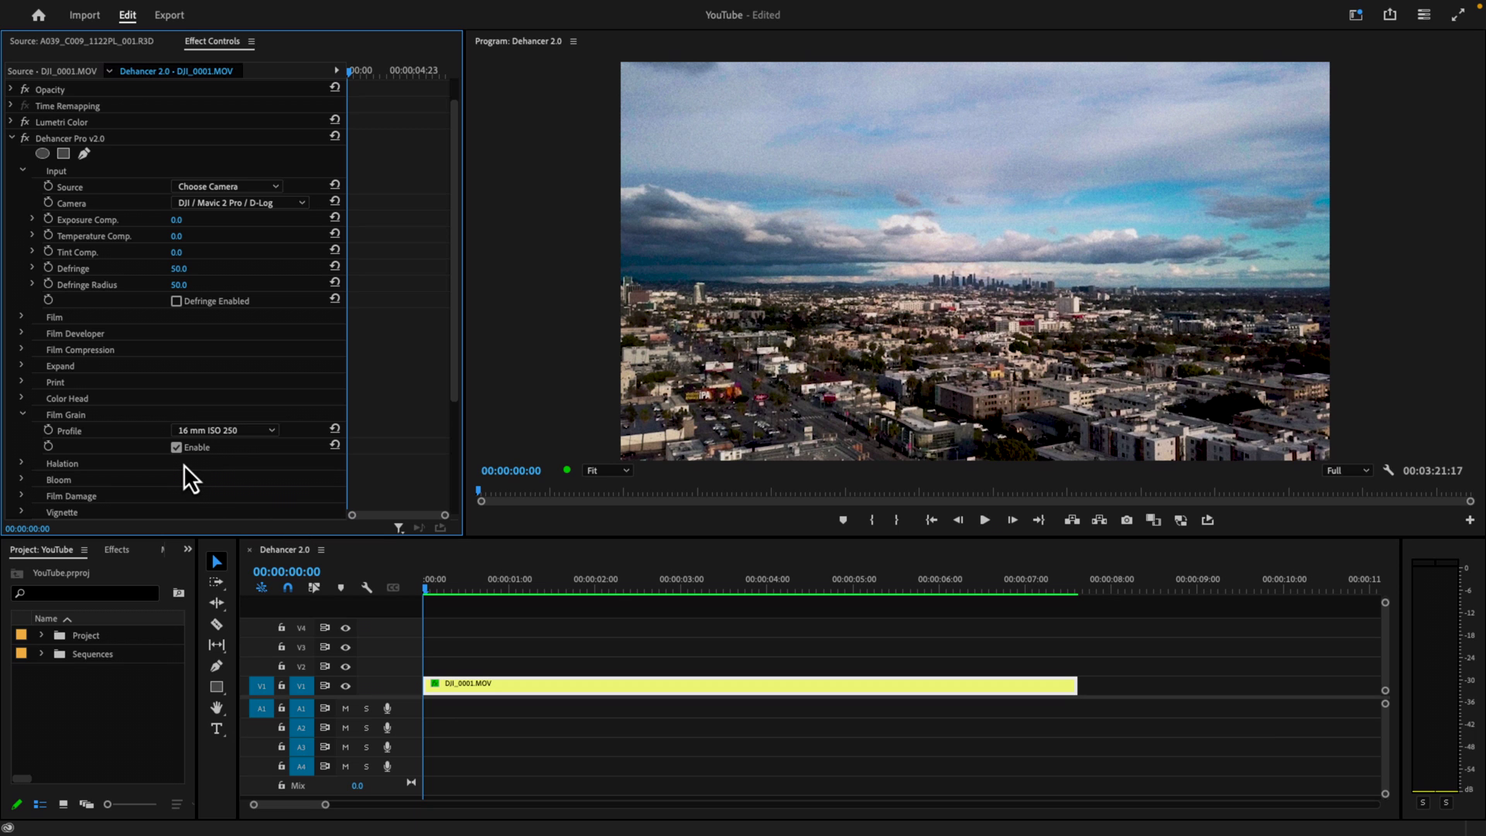
View the preview at 100% and toggle film grain off and on to compare.
click(611, 471)
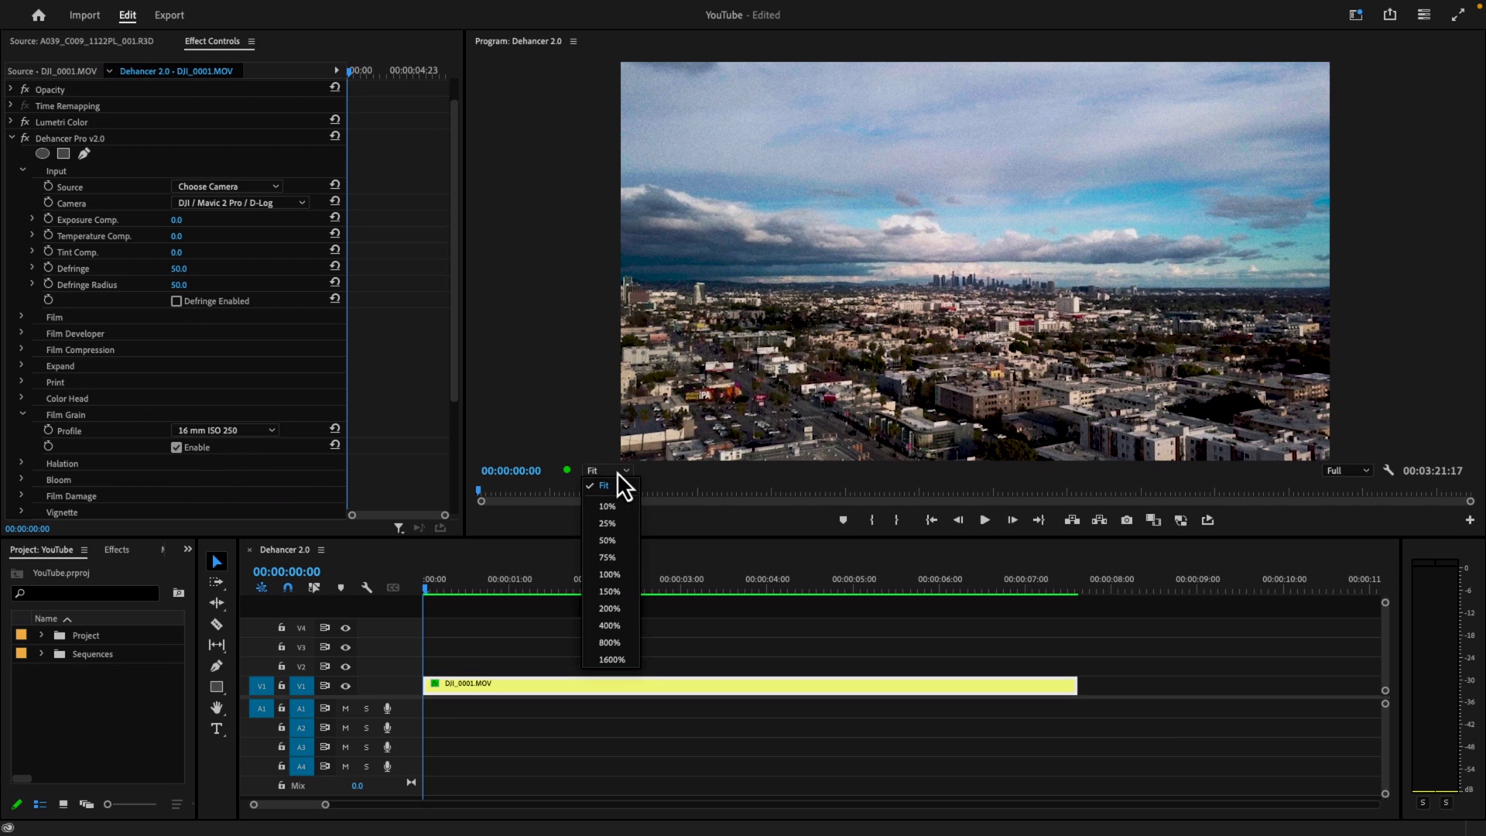
click(609, 575)
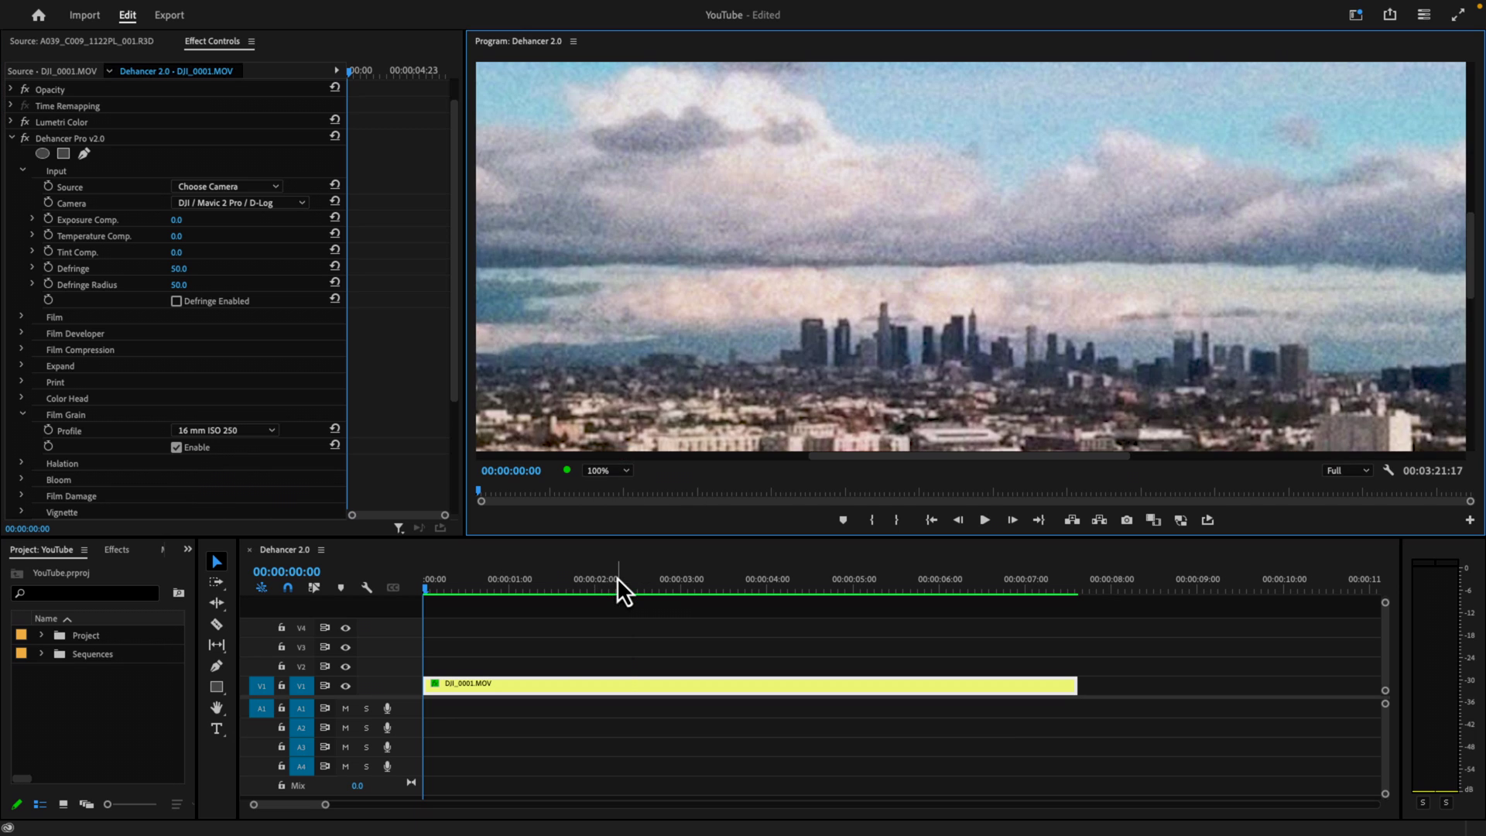
click(176, 447)
click(177, 448)
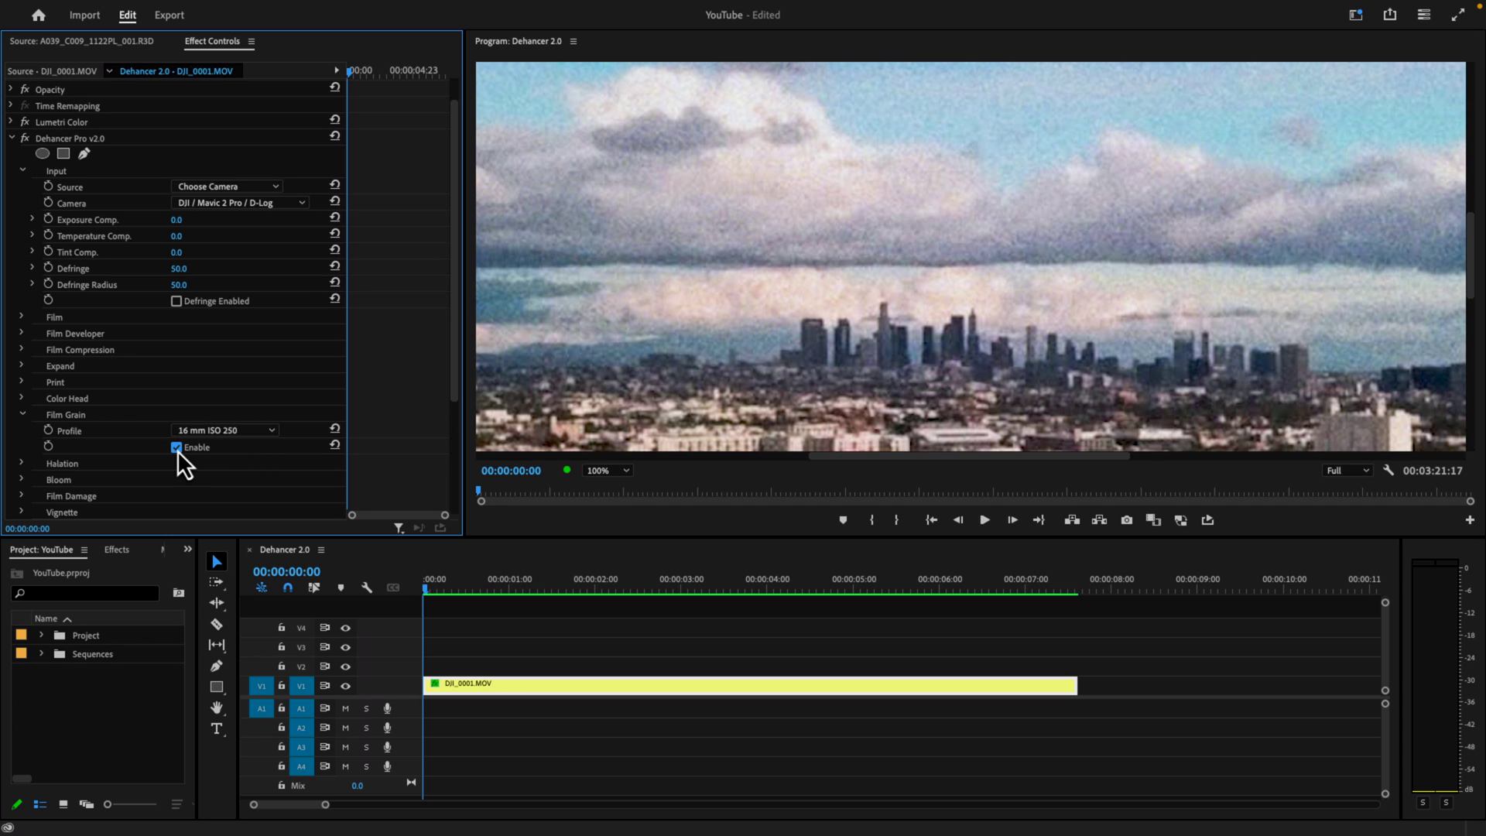
Switch the grain profile to 65 mm ISO 250 and compare it with grain toggled off.
click(274, 432)
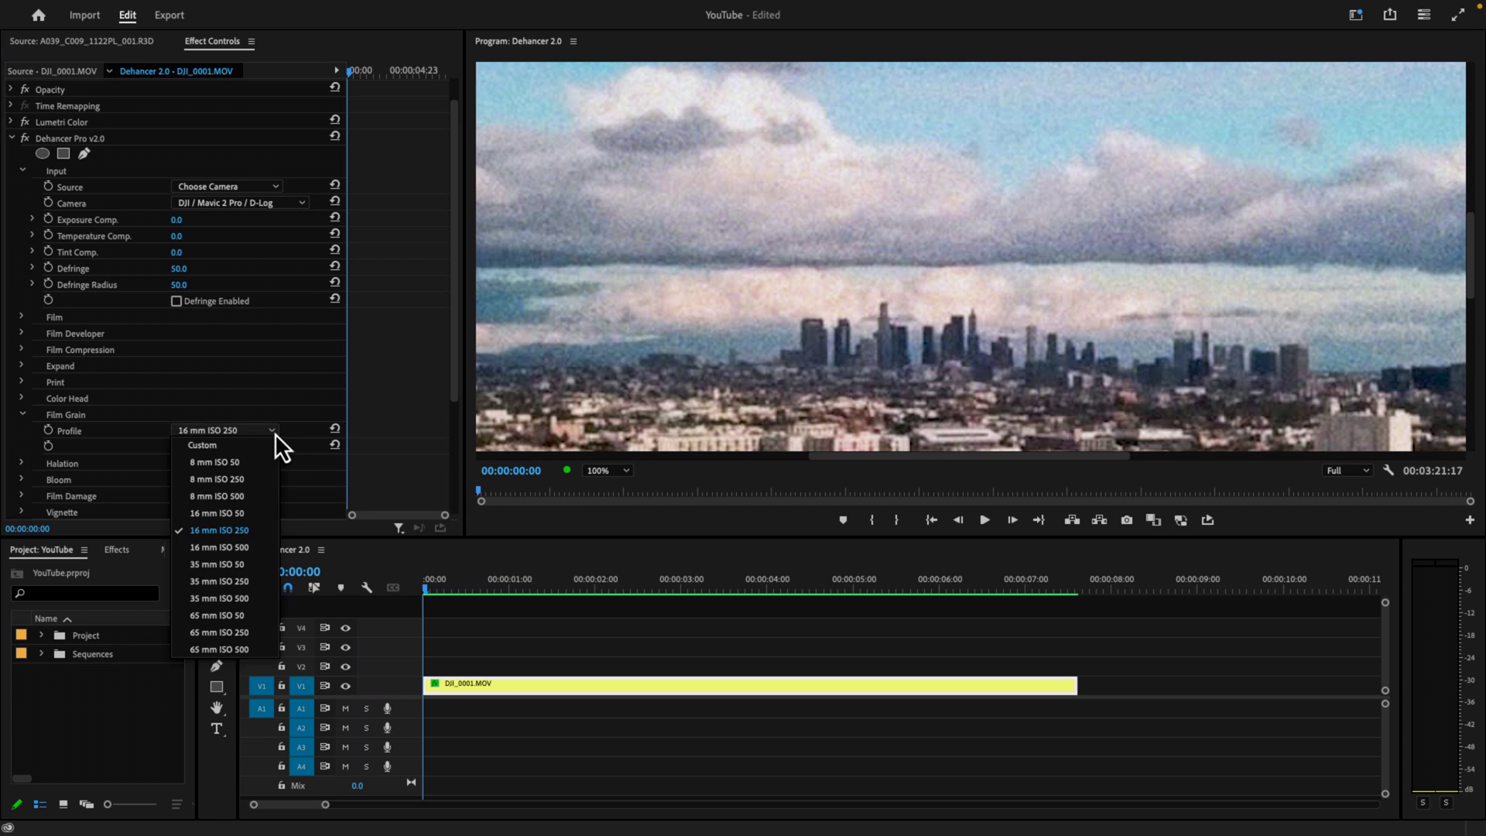
click(243, 629)
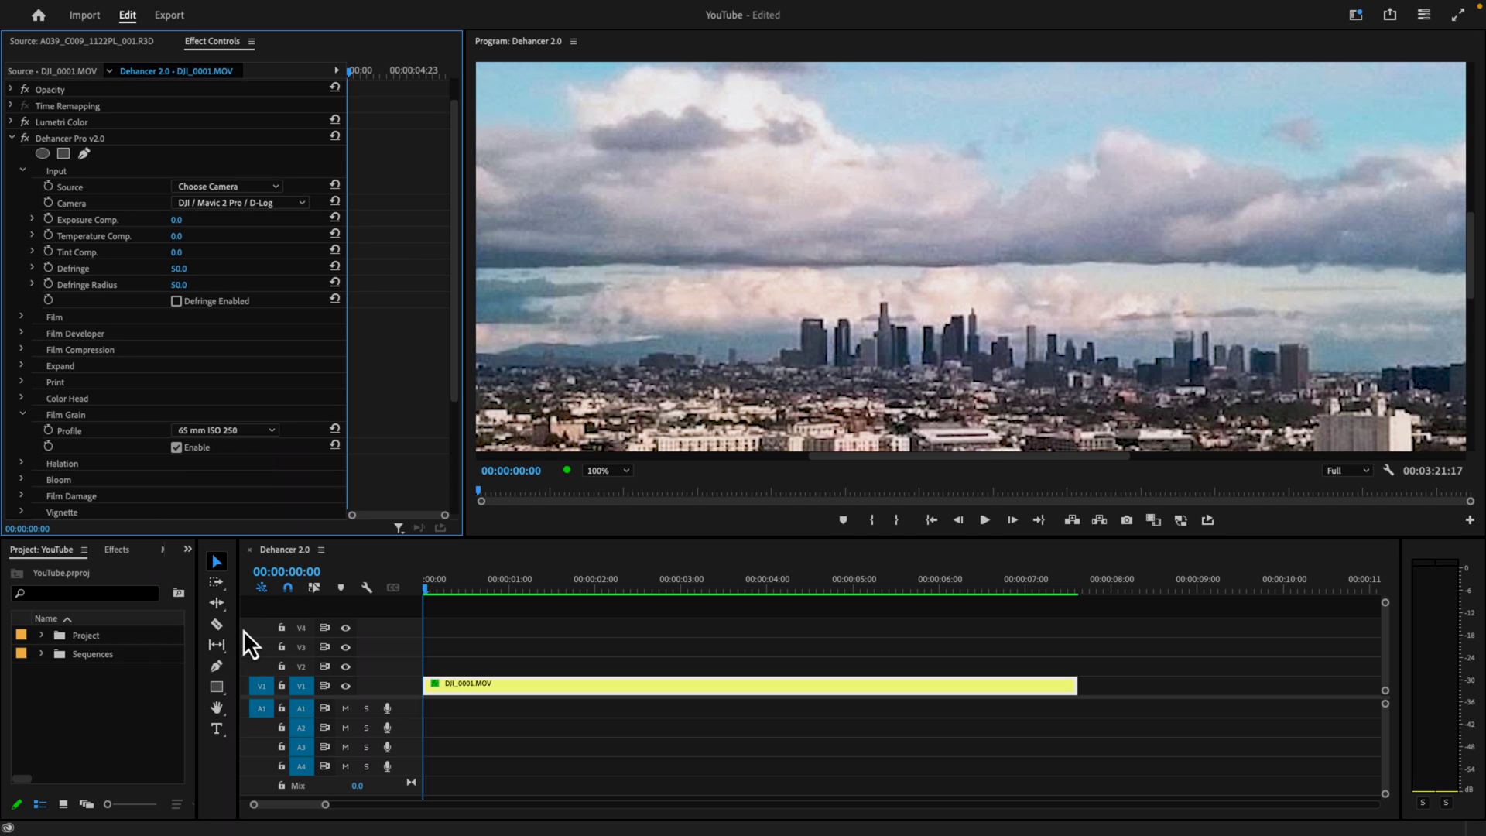
click(177, 447)
click(176, 448)
click(176, 447)
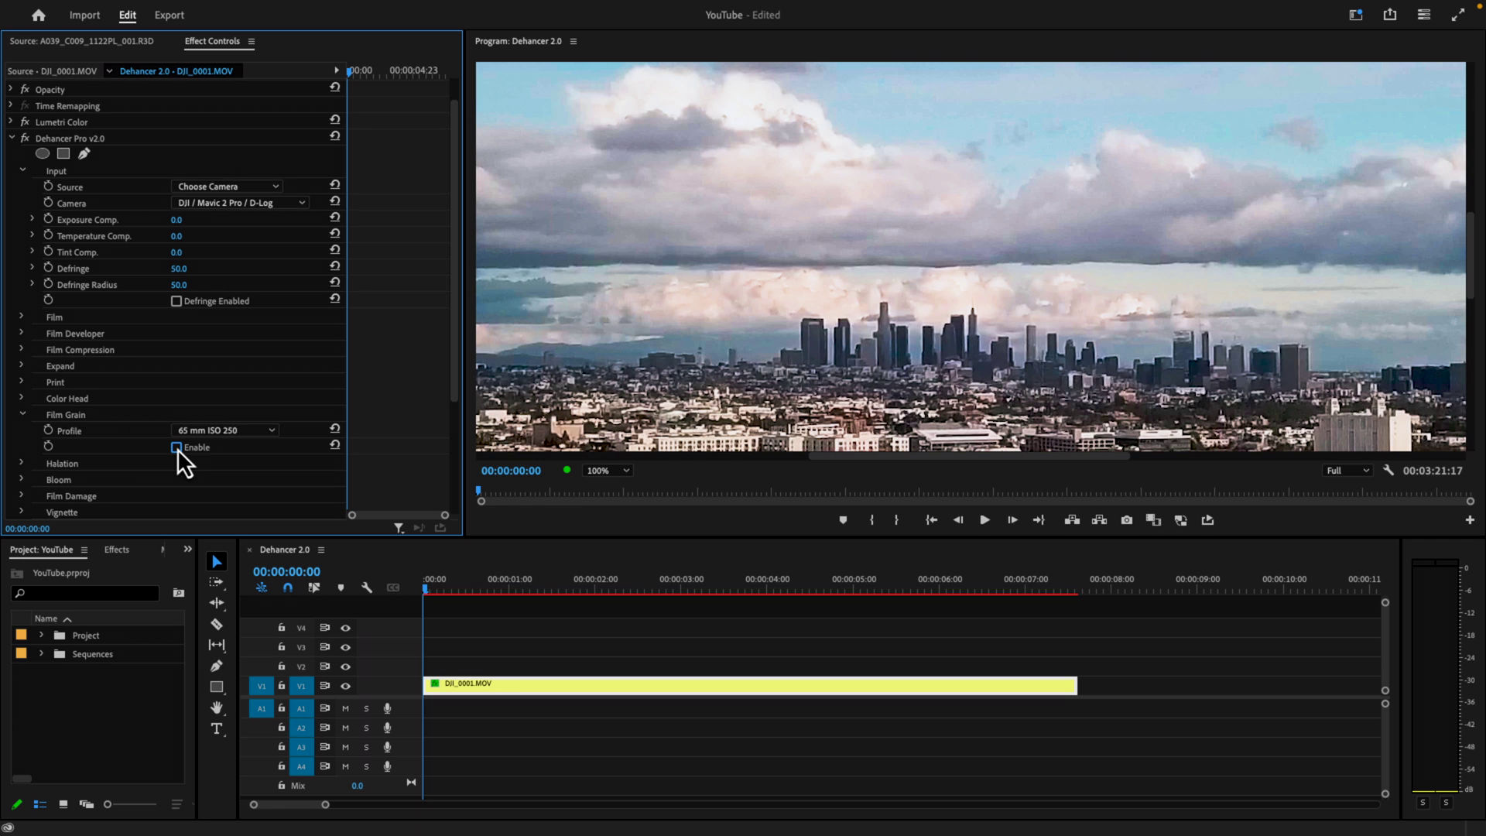
click(176, 447)
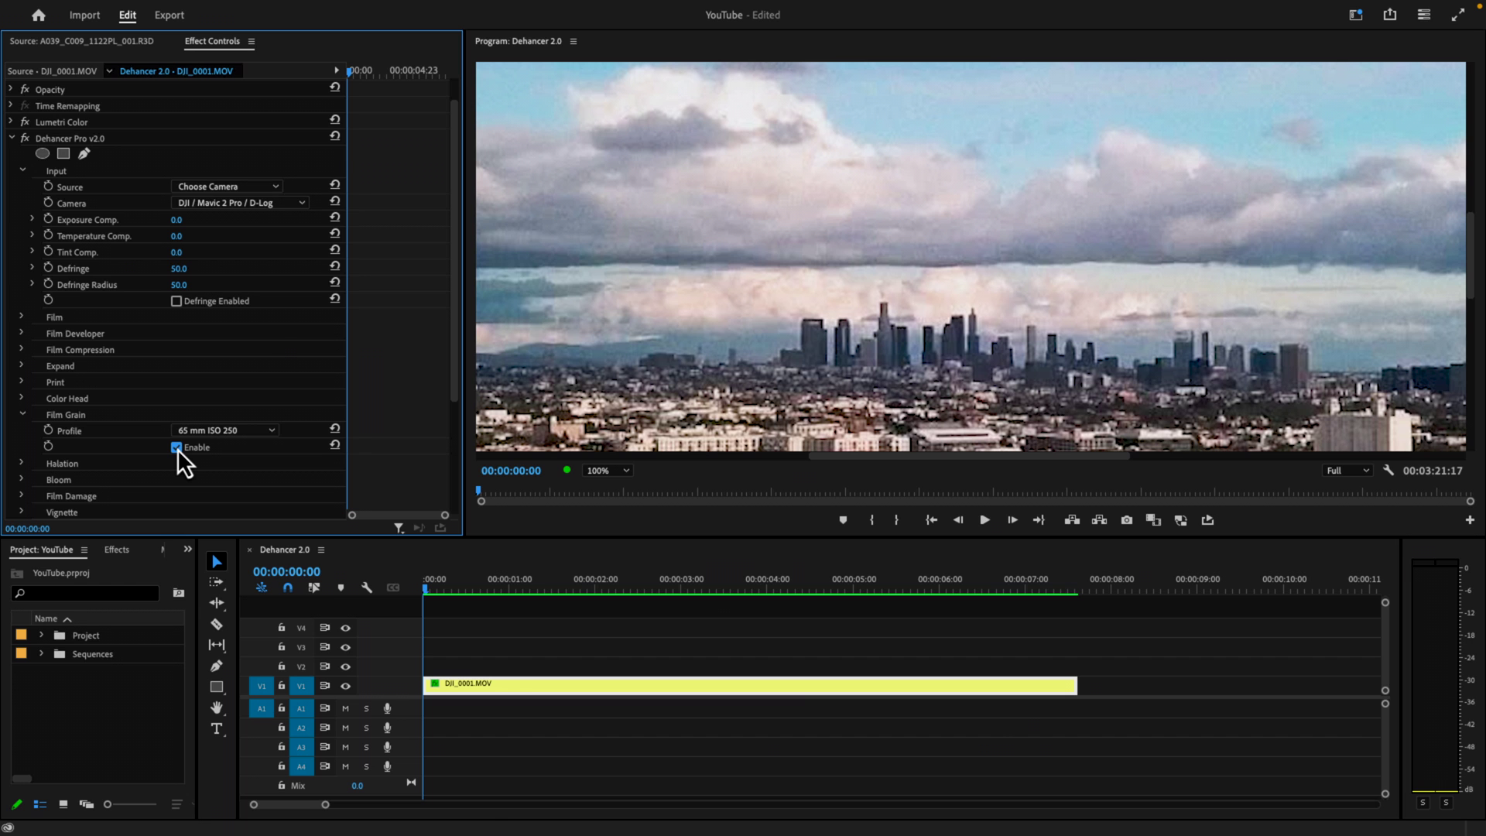